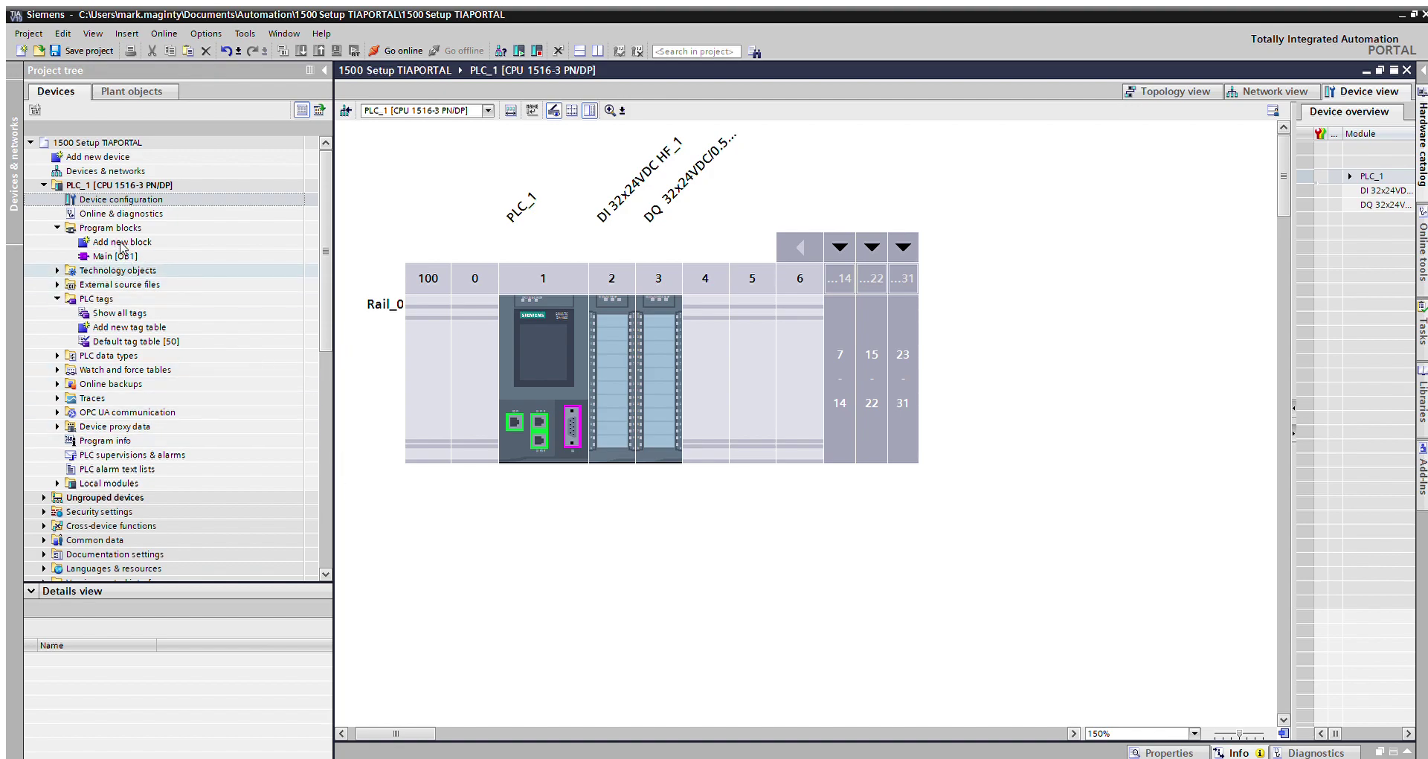
# Review the list of all PLC tags, then the default tag table and its system constants in the details list.
pyautogui.doubleClick(104, 312)
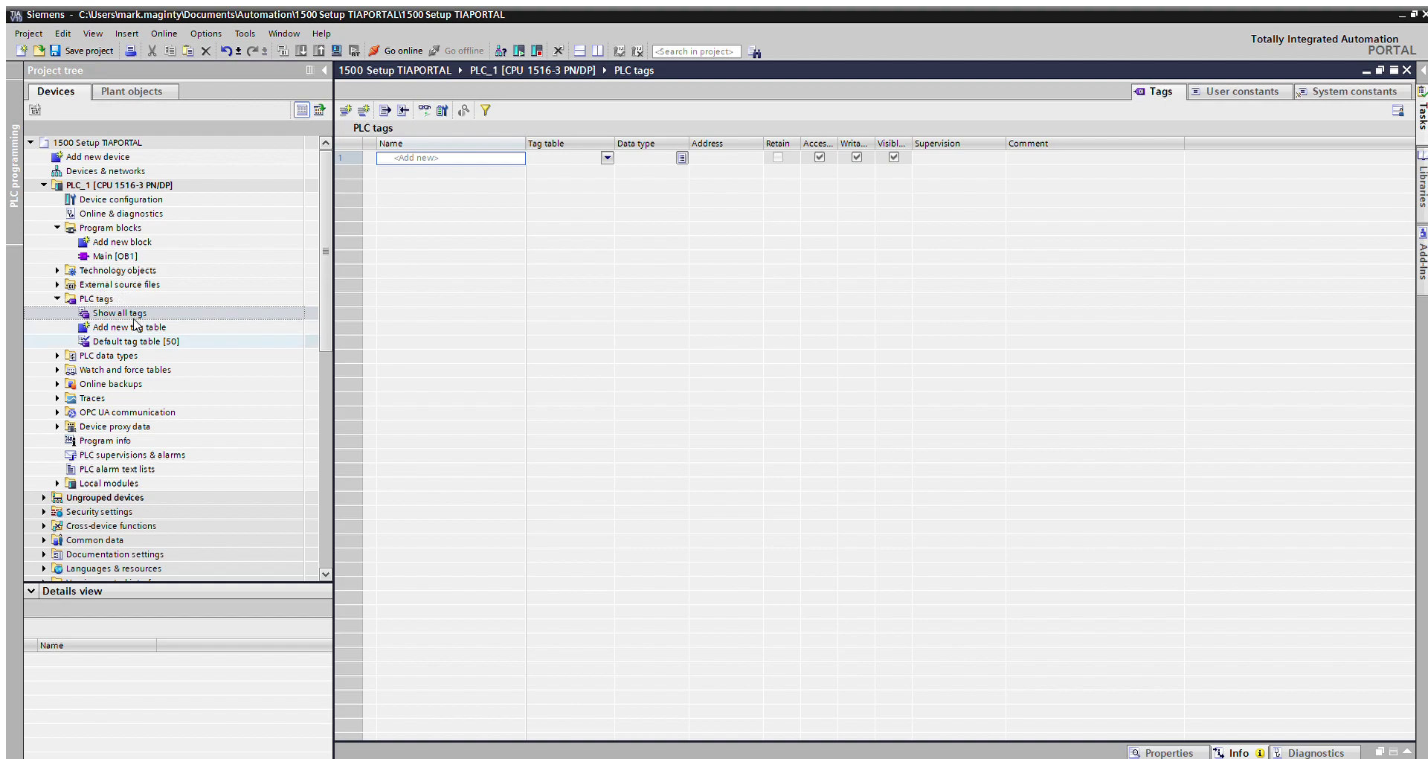
pyautogui.press('Down')
pyautogui.press('Down')
pyautogui.press('Return')
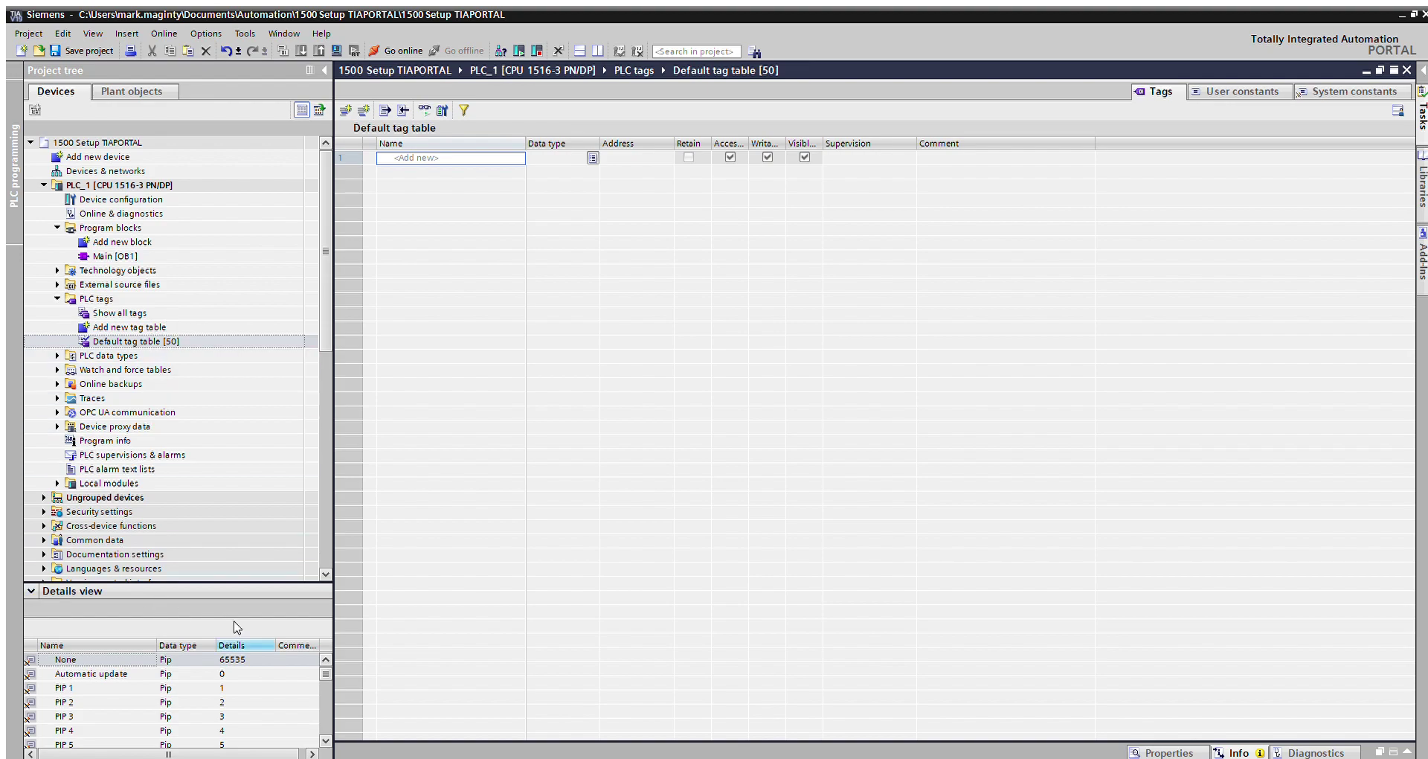
pyautogui.scroll(-3, 308, 703)
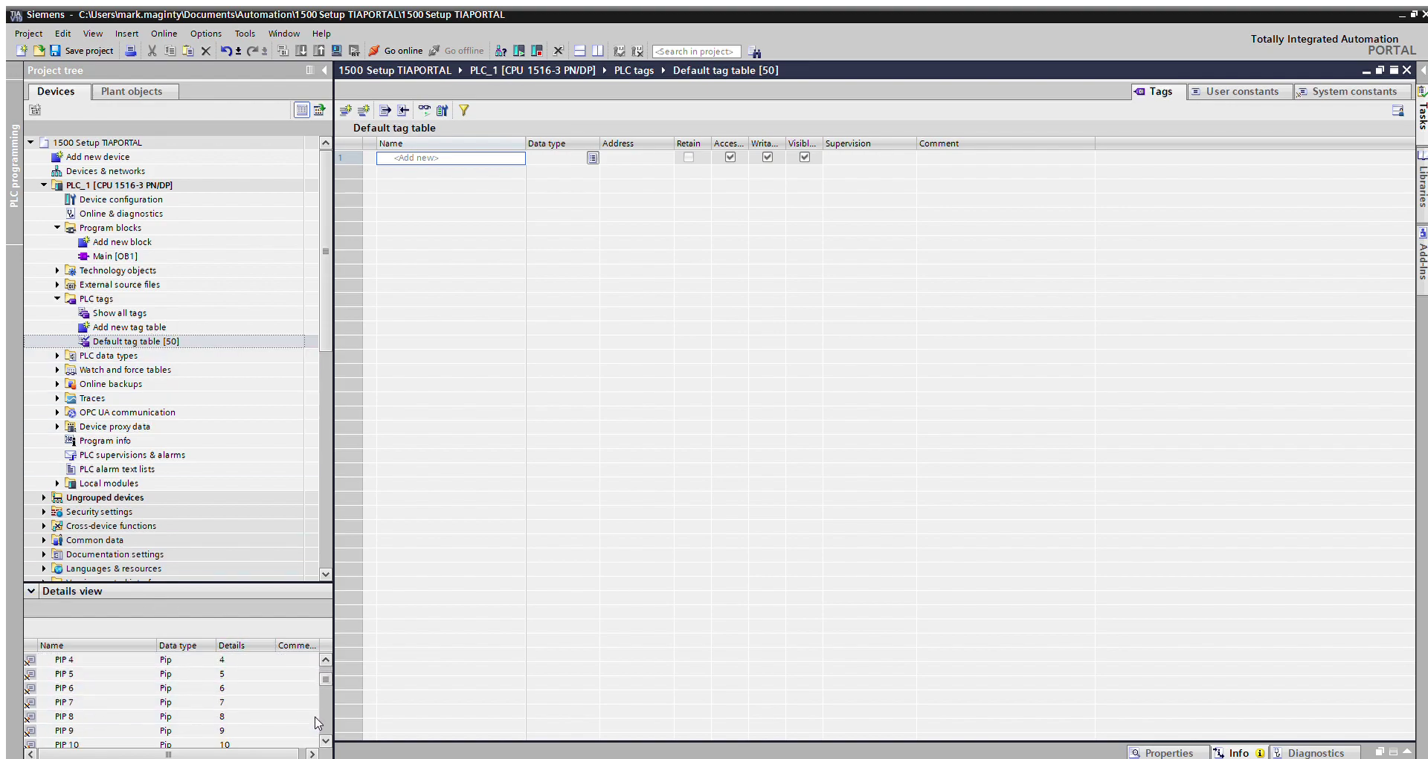
pyautogui.scroll(-4, 319, 722)
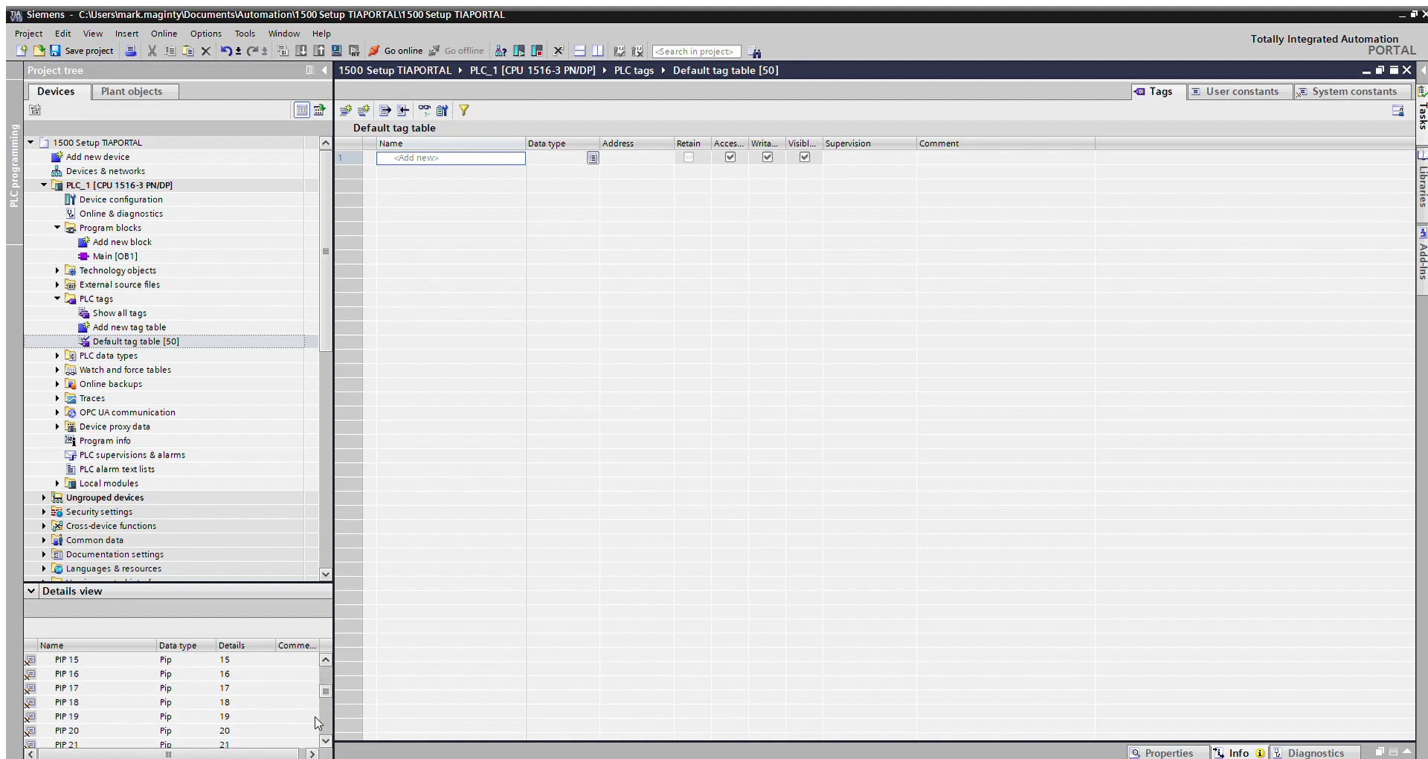
pyautogui.scroll(-5, 318, 721)
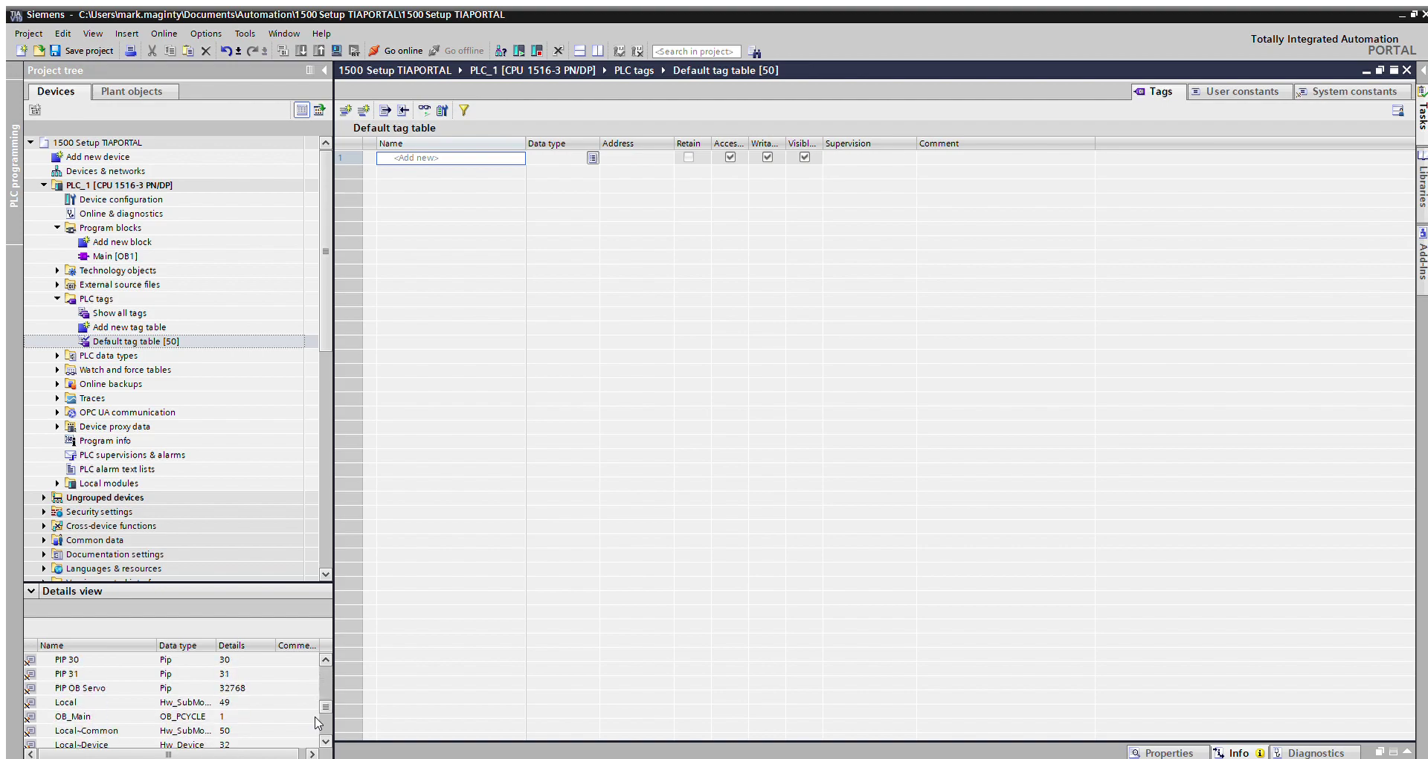
pyautogui.scroll(-5, 318, 721)
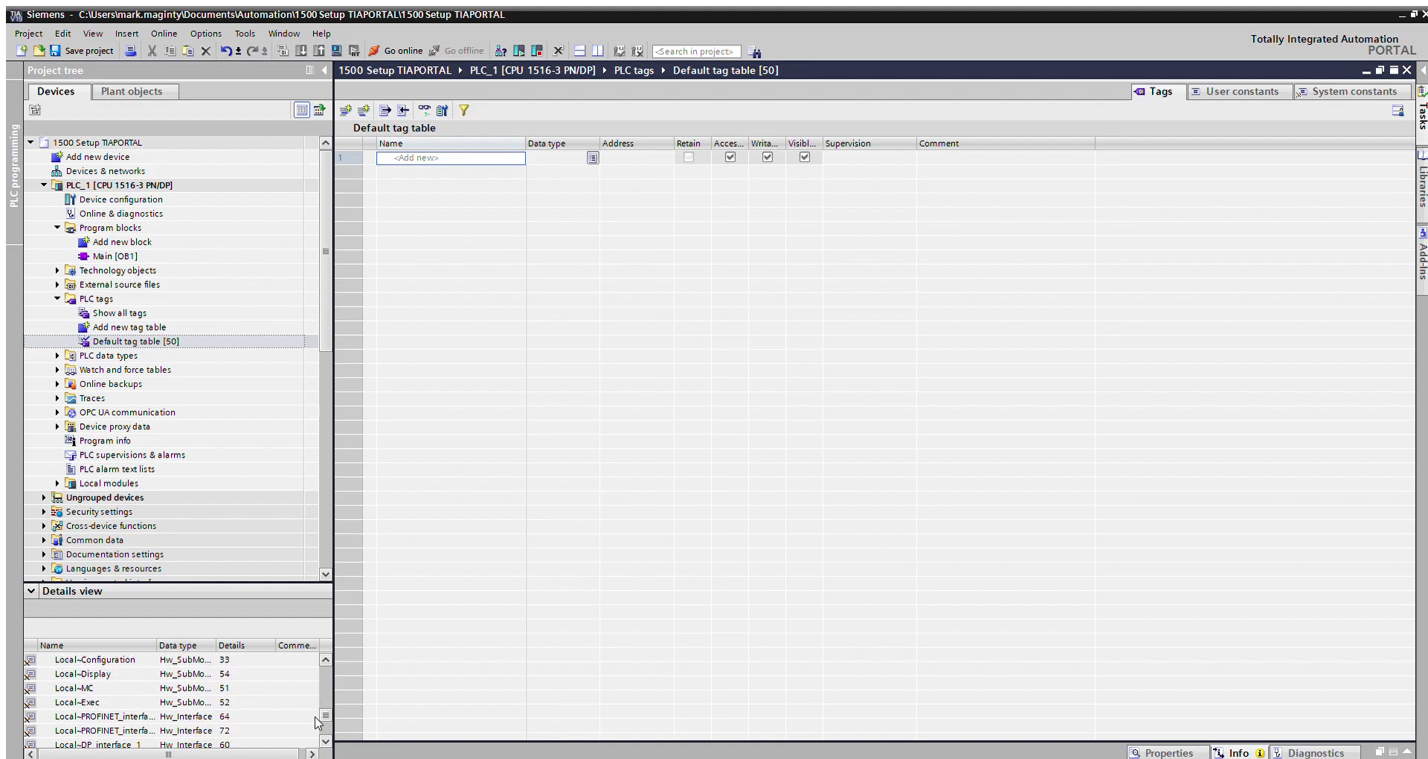
pyautogui.moveTo(315, 717); pyautogui.dragTo(315, 602)
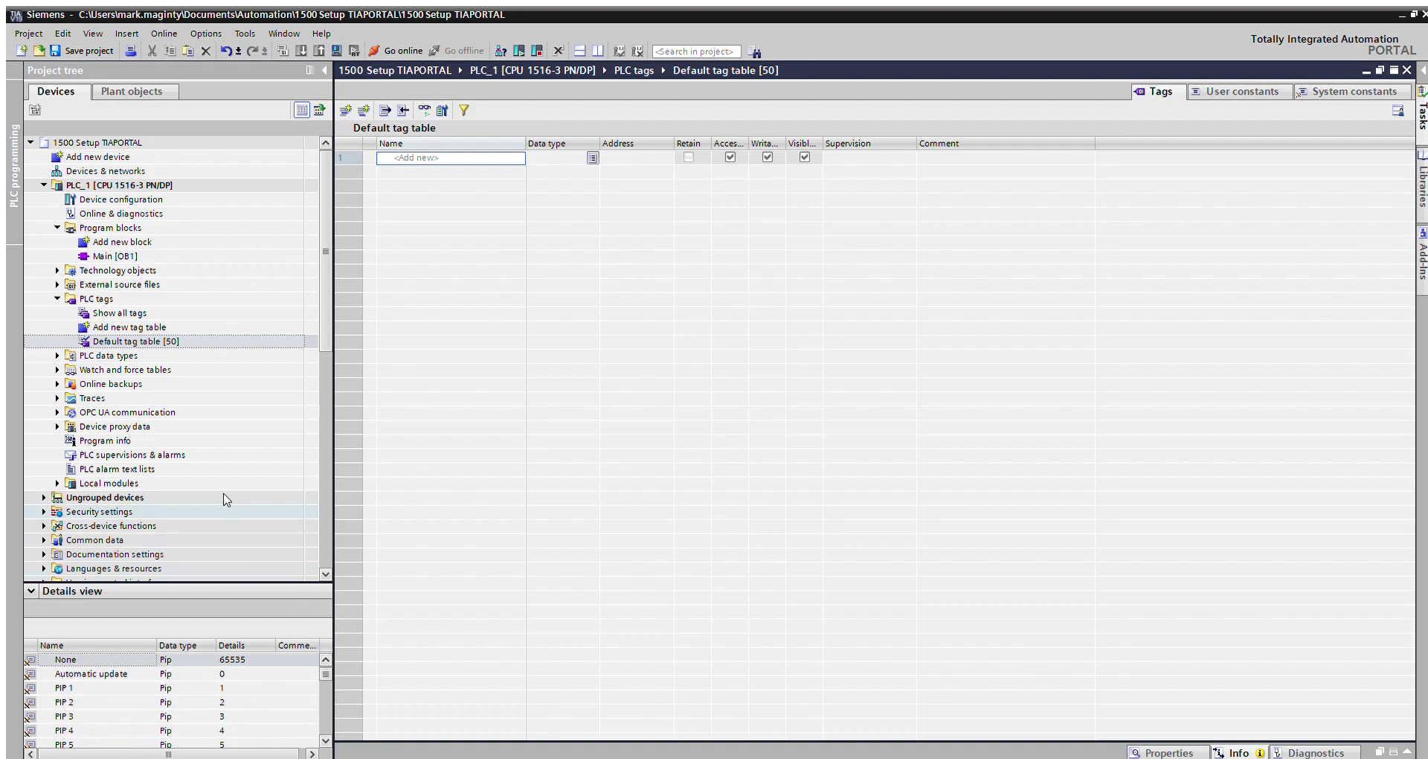
# Add a new tag table to PLC_1, and create a tag named S1 in the list of all PLC tags.
pyautogui.doubleClick(123, 327)
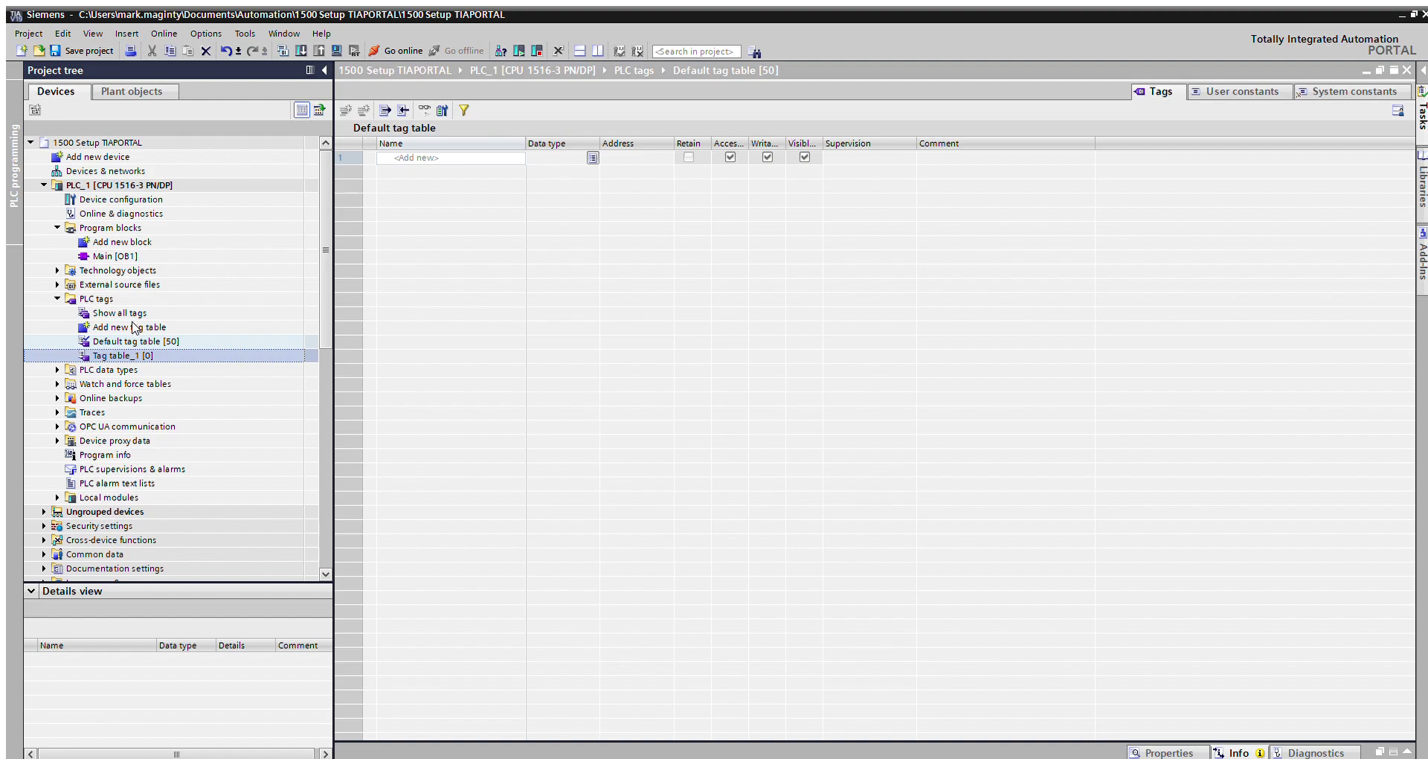
pyautogui.doubleClick(106, 298)
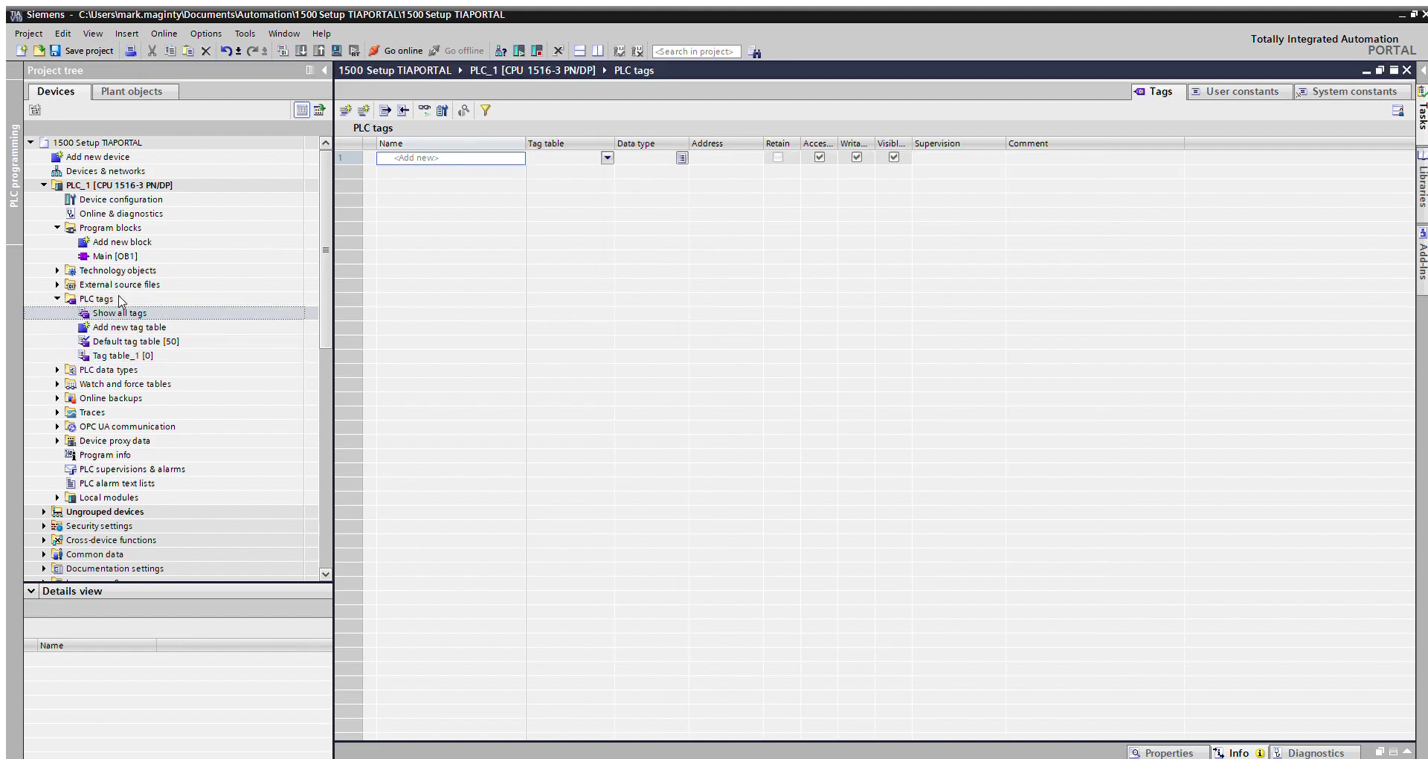
pyautogui.click(419, 153)
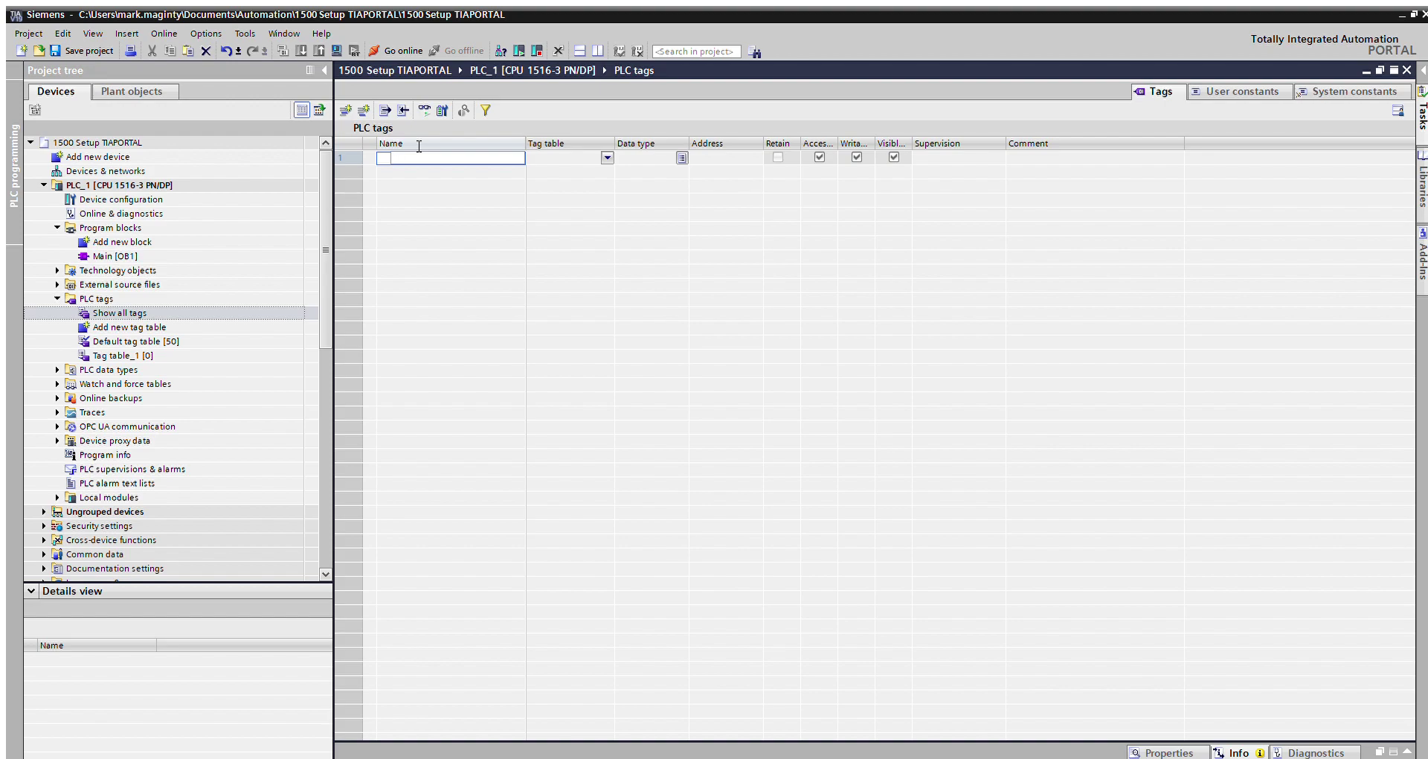
pyautogui.write('s1')
pyautogui.press('Return')
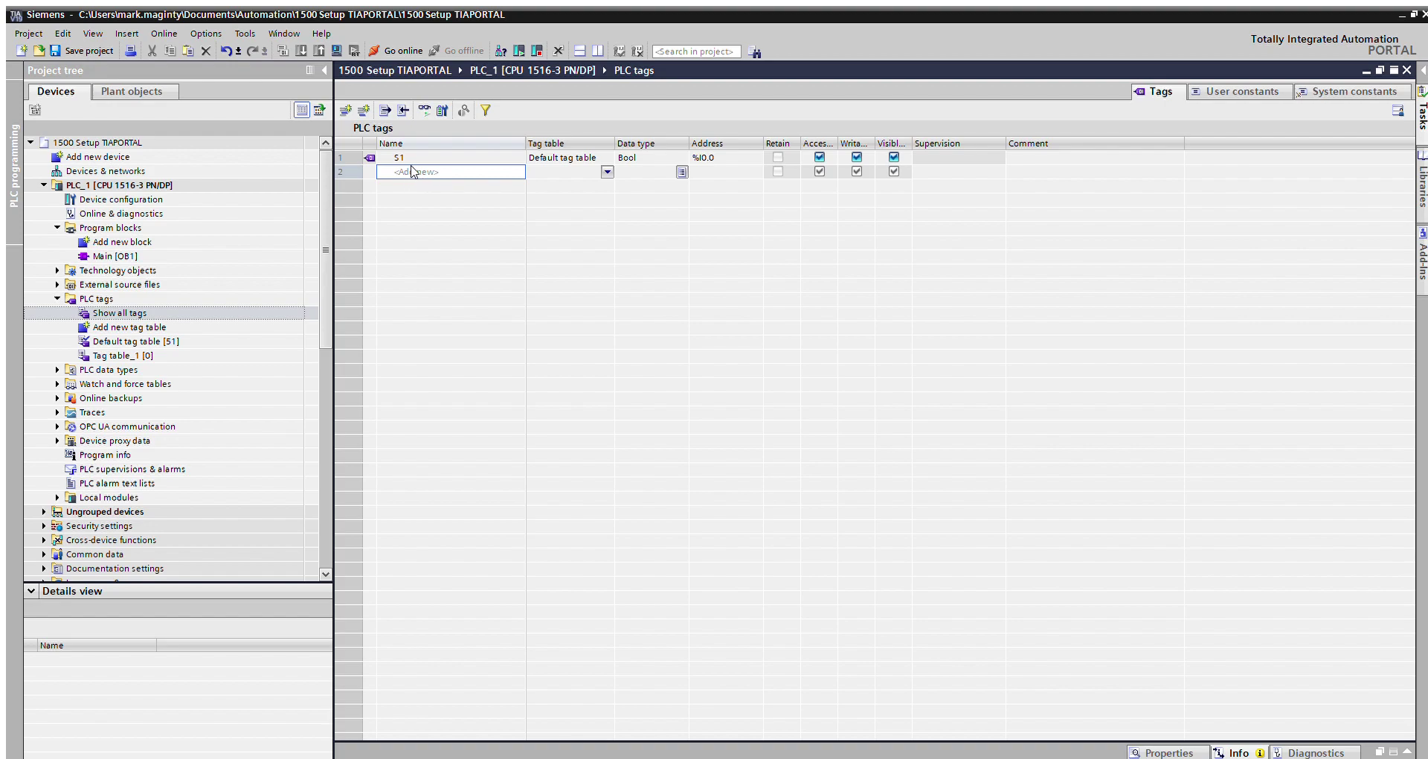
pyautogui.click(396, 156)
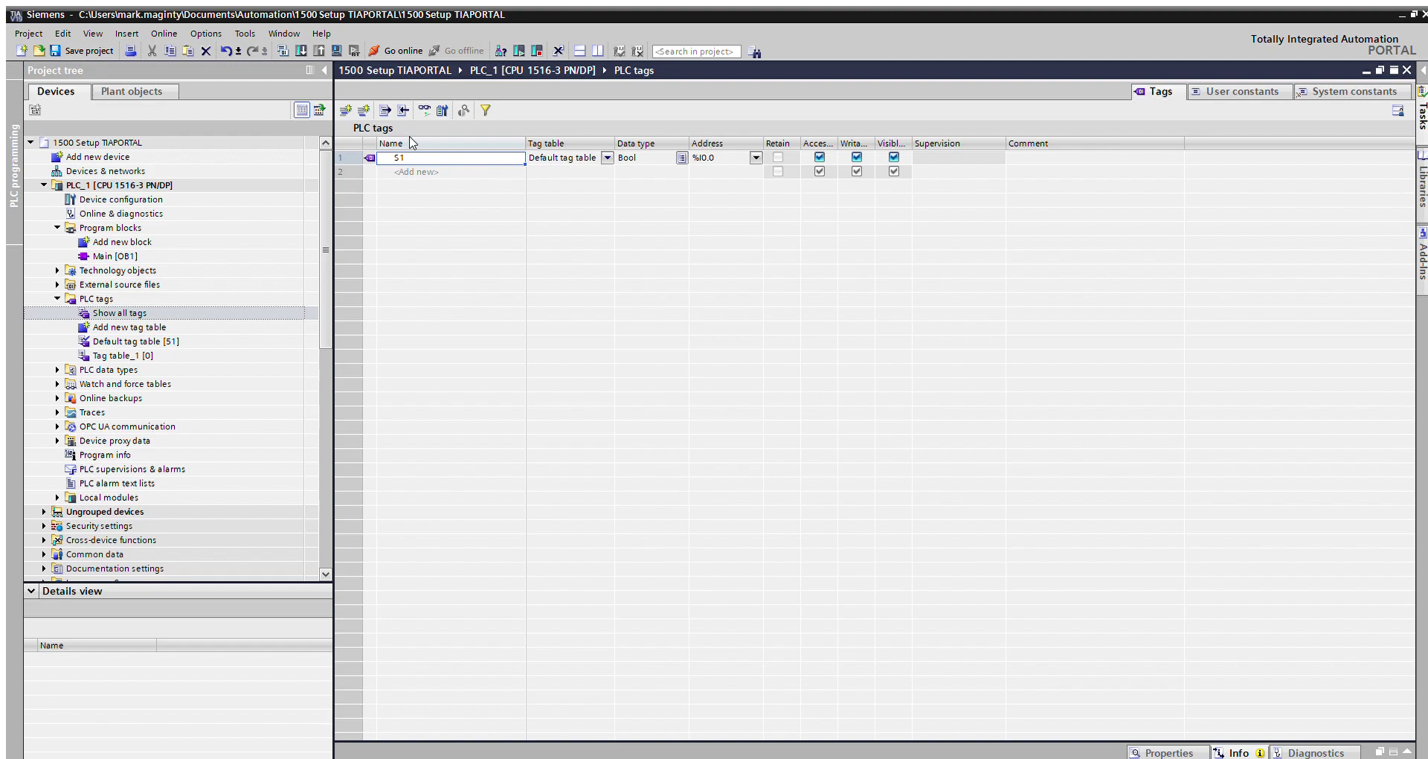
pyautogui.click(718, 157)
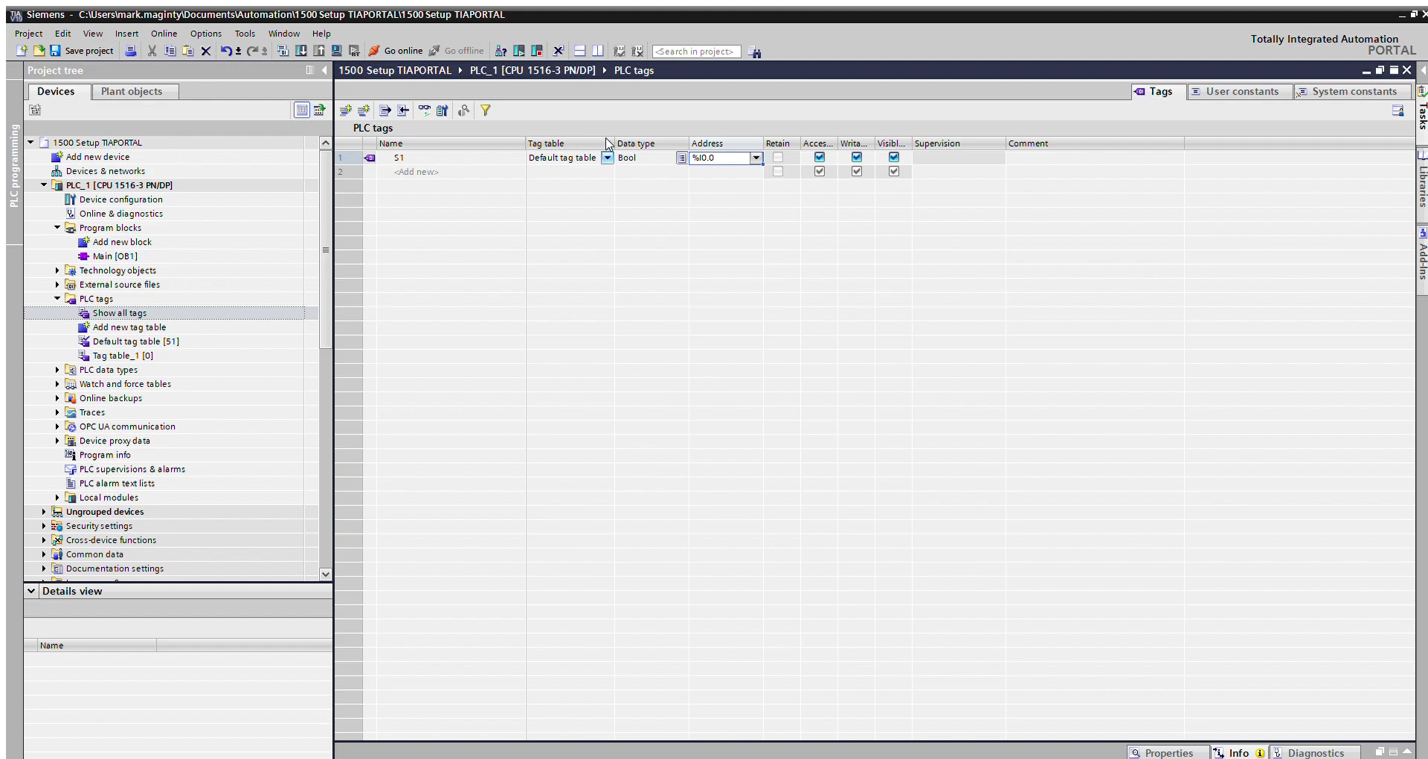
pyautogui.click(587, 158)
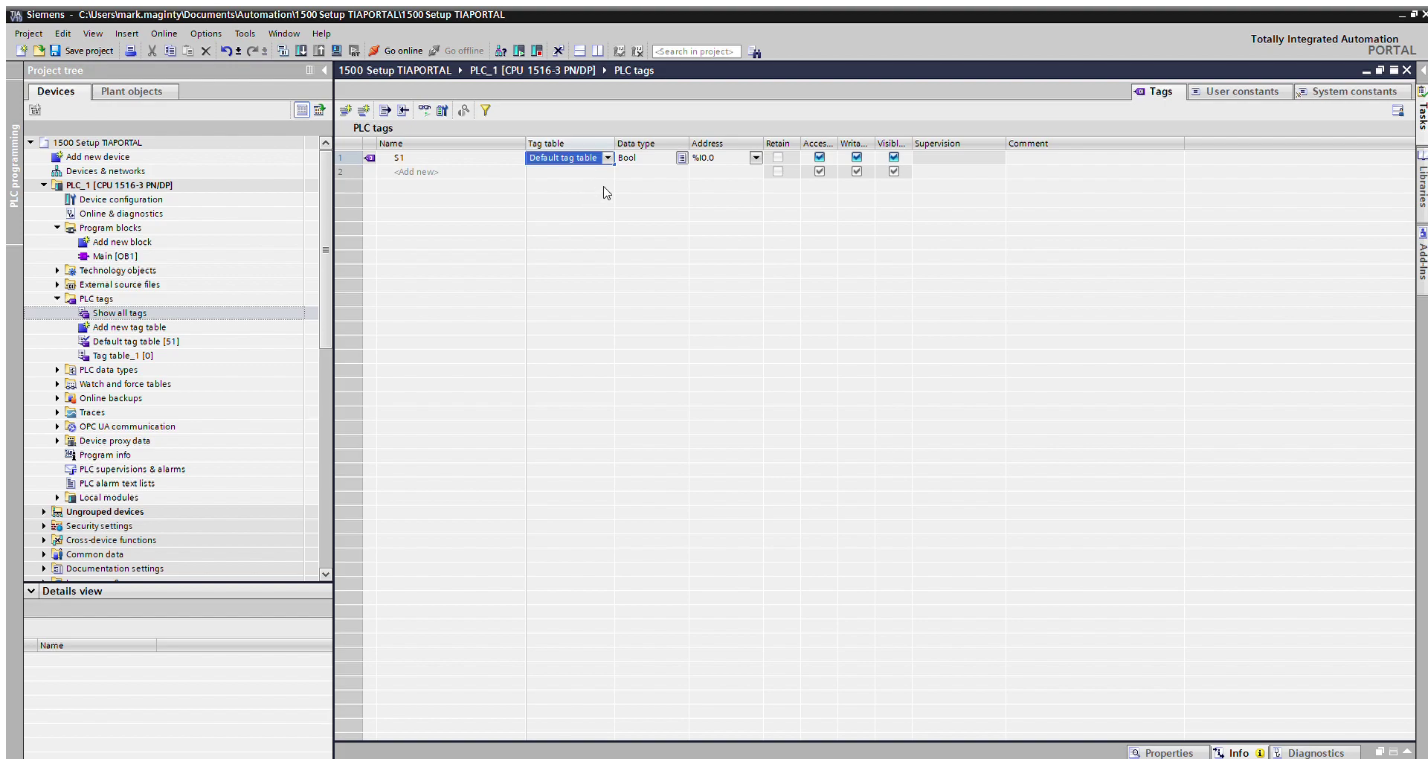
pyautogui.click(699, 158)
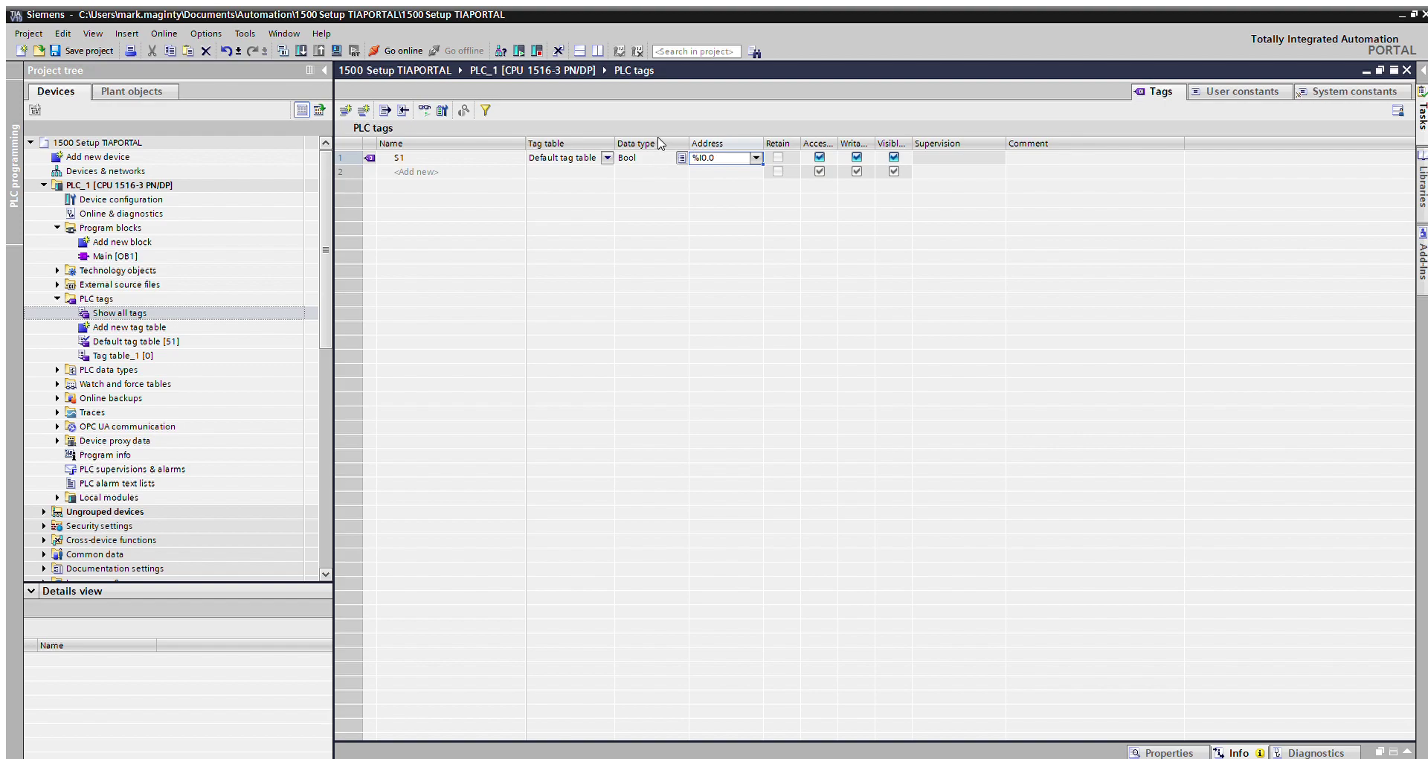
# Enter the comment "THRU-BEAM SENSOR, LOW PARTS" for tag S1.
pyautogui.click(1030, 157)
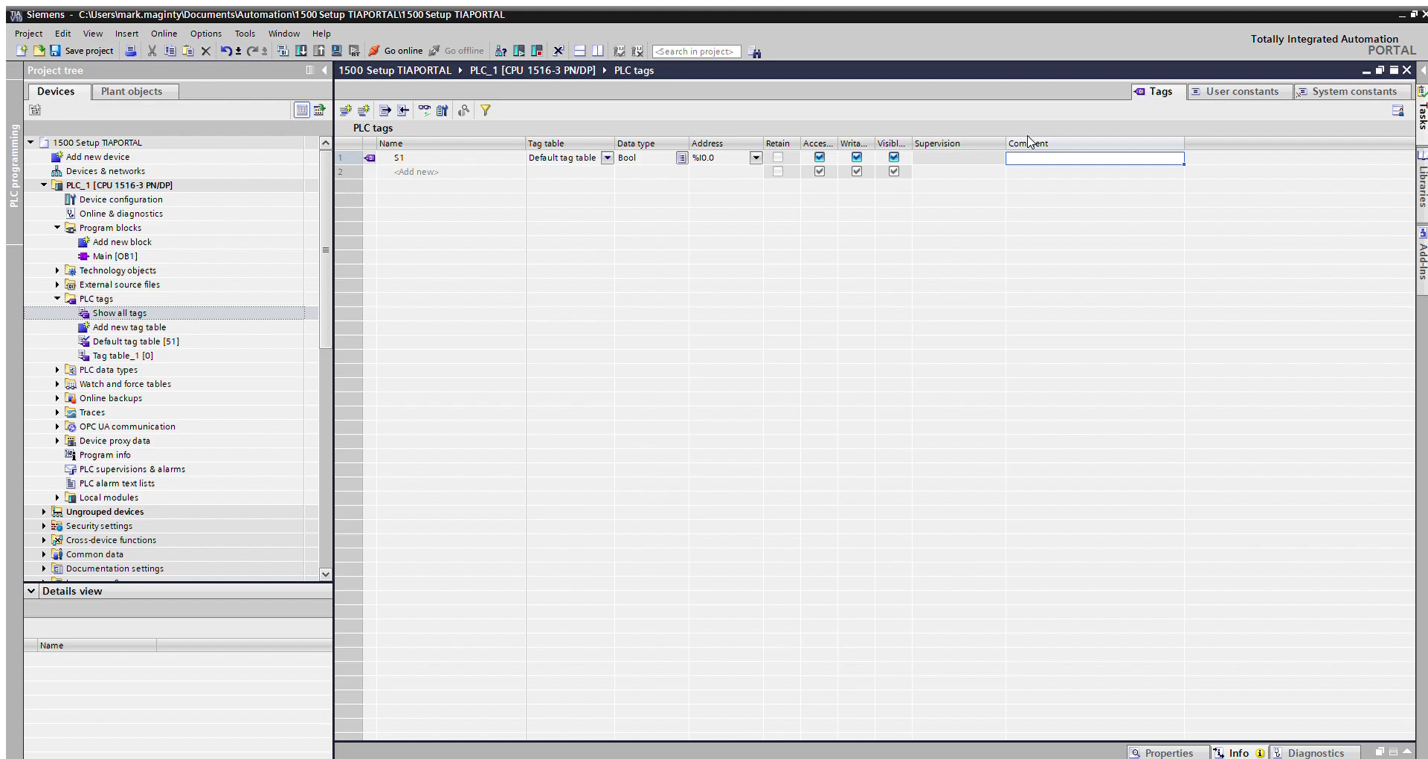
pyautogui.write('thRU-BEAM')
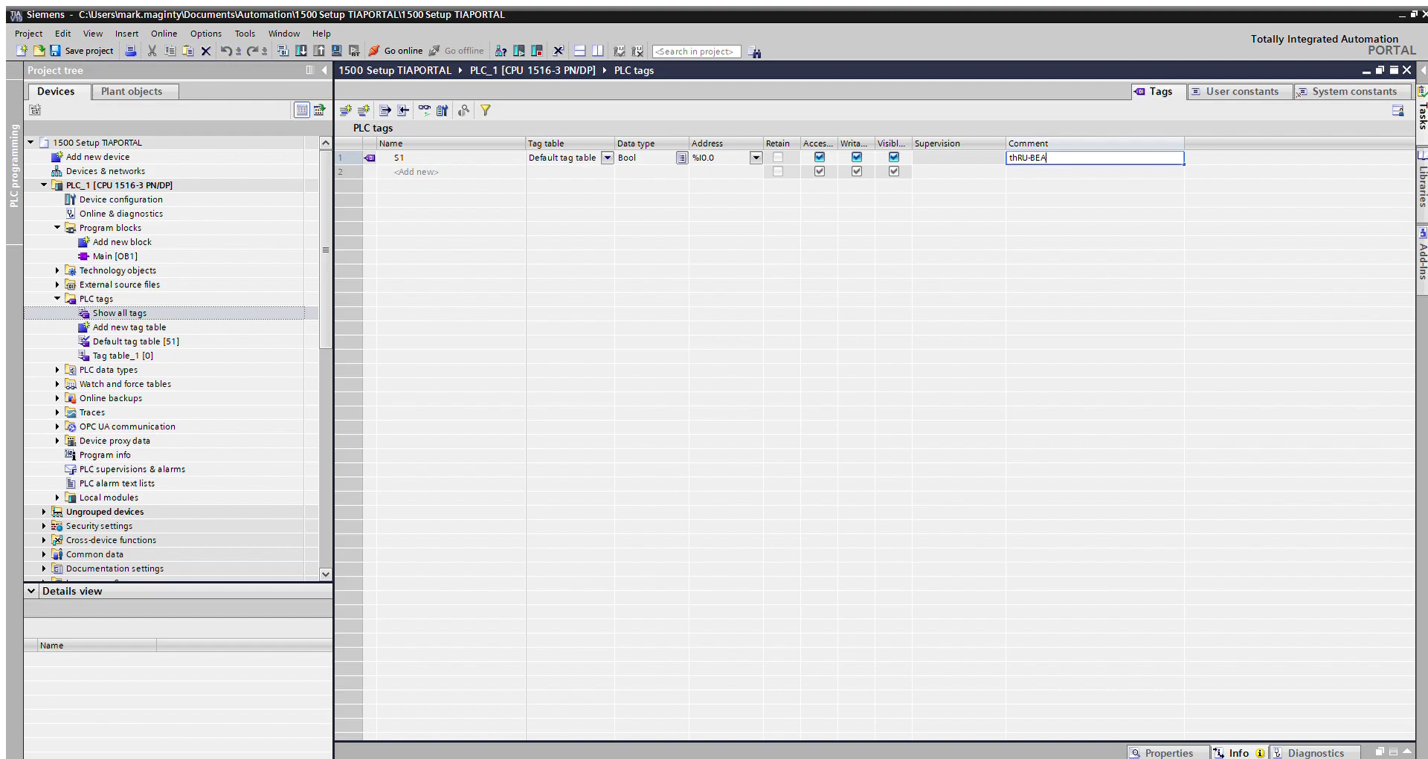
pyautogui.press('BackSpace')
pyautogui.press('BackSpace')
pyautogui.press('BackSpace')
pyautogui.press('BackSpace')
pyautogui.press('BackSpace')
pyautogui.press('BackSpace')
pyautogui.press('BackSpace')
pyautogui.press('BackSpace')
pyautogui.press('BackSpace')
pyautogui.write('THRU-BEAM SENSOR, LOW PARTS')
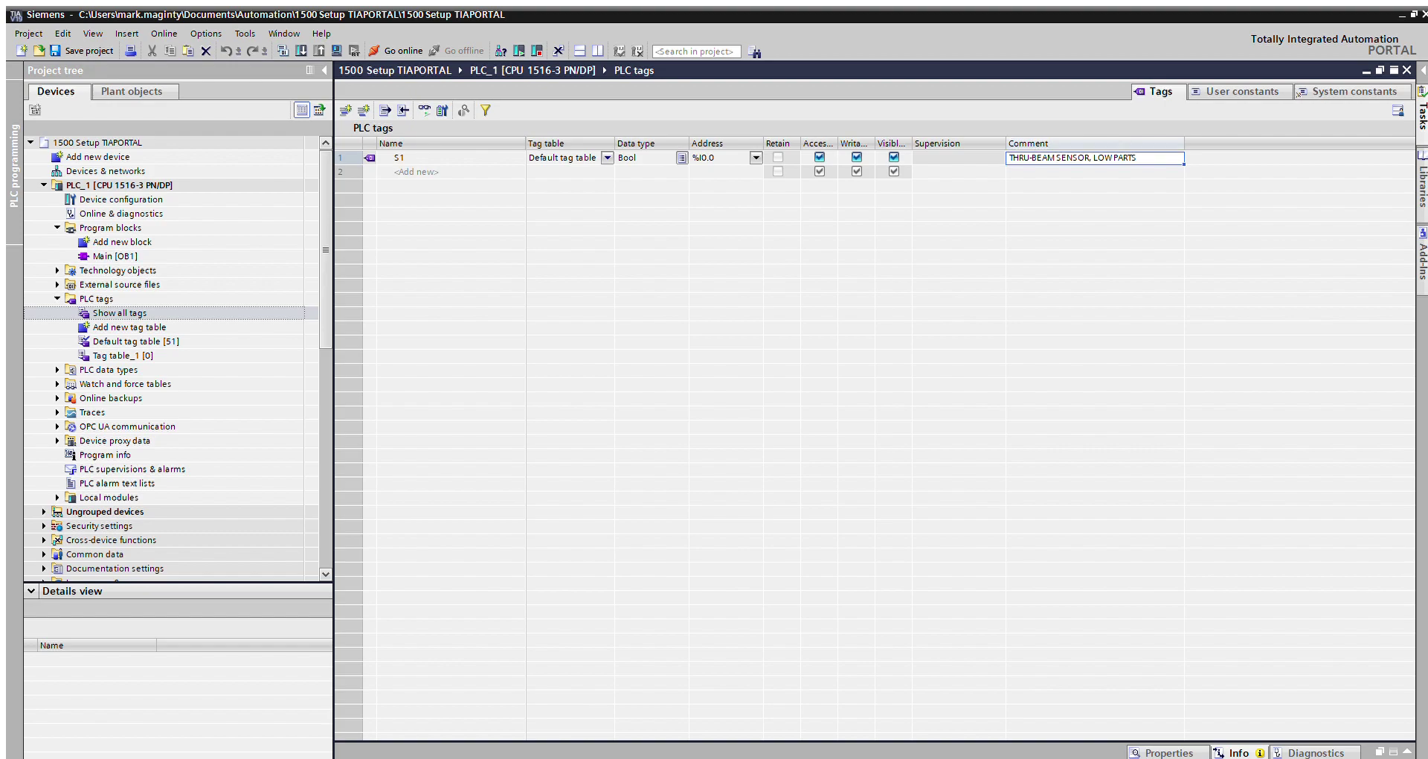
pyautogui.press('Return')
# Add three more tags named S2, SWG and SWR below S1 in the PLC tag list.
pyautogui.press('Home')
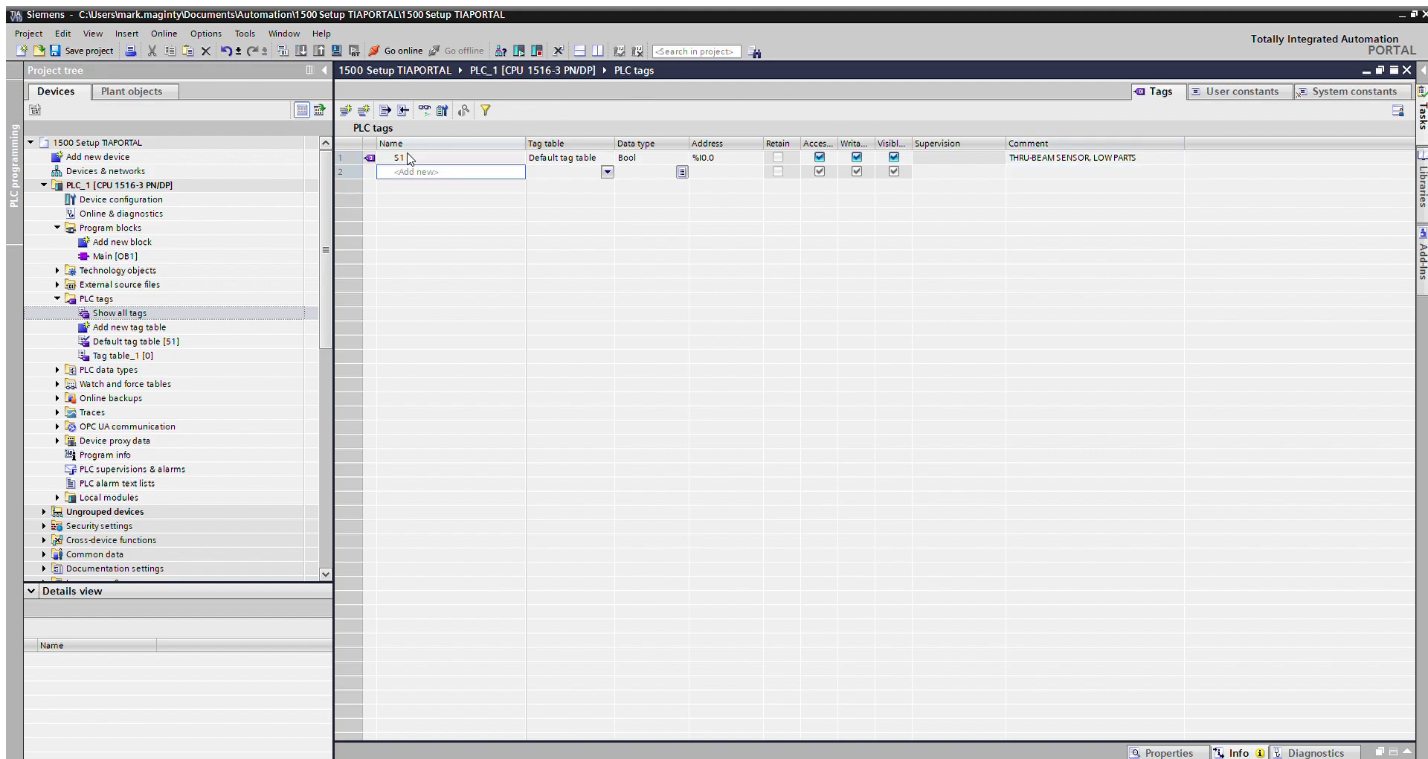
pyautogui.write('S2')
pyautogui.press('Return')
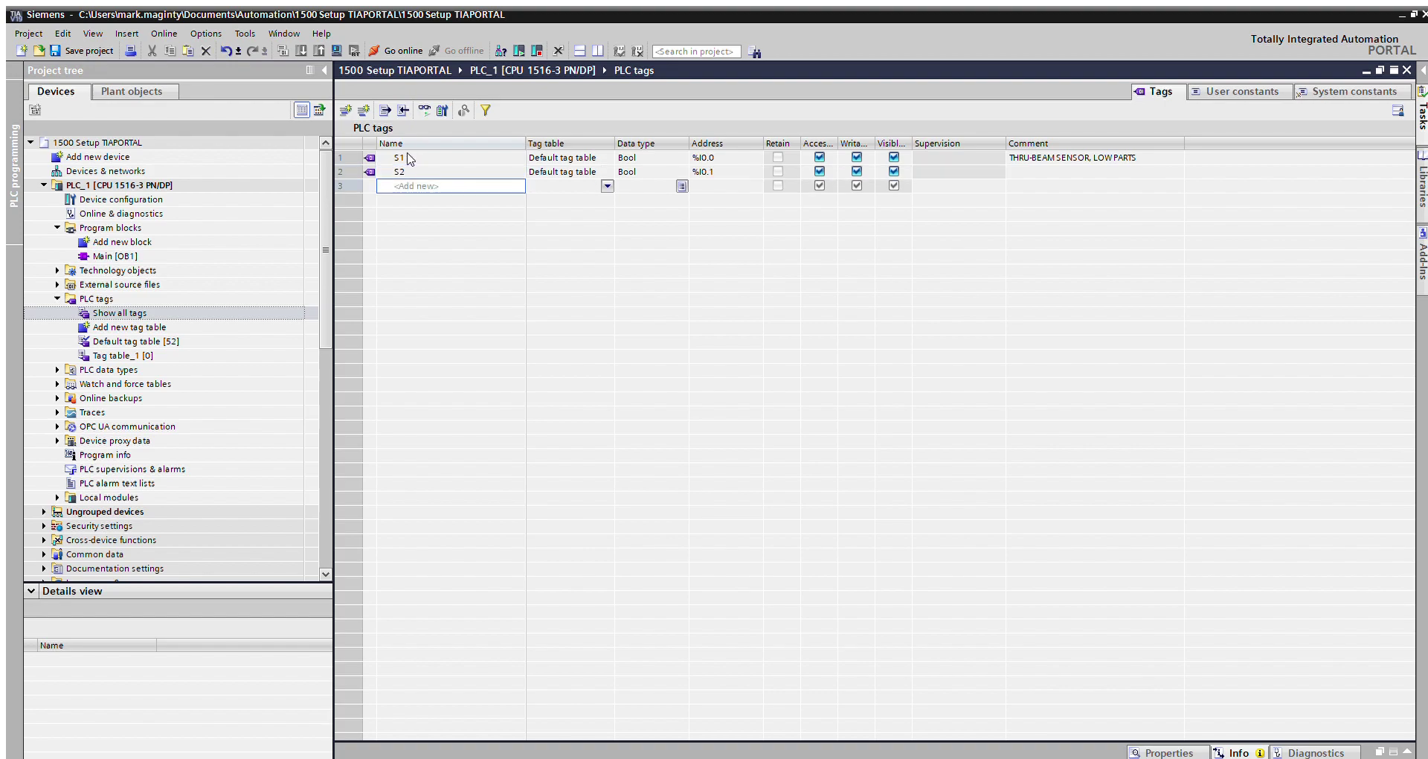
pyautogui.write('SWG')
pyautogui.press('Return')
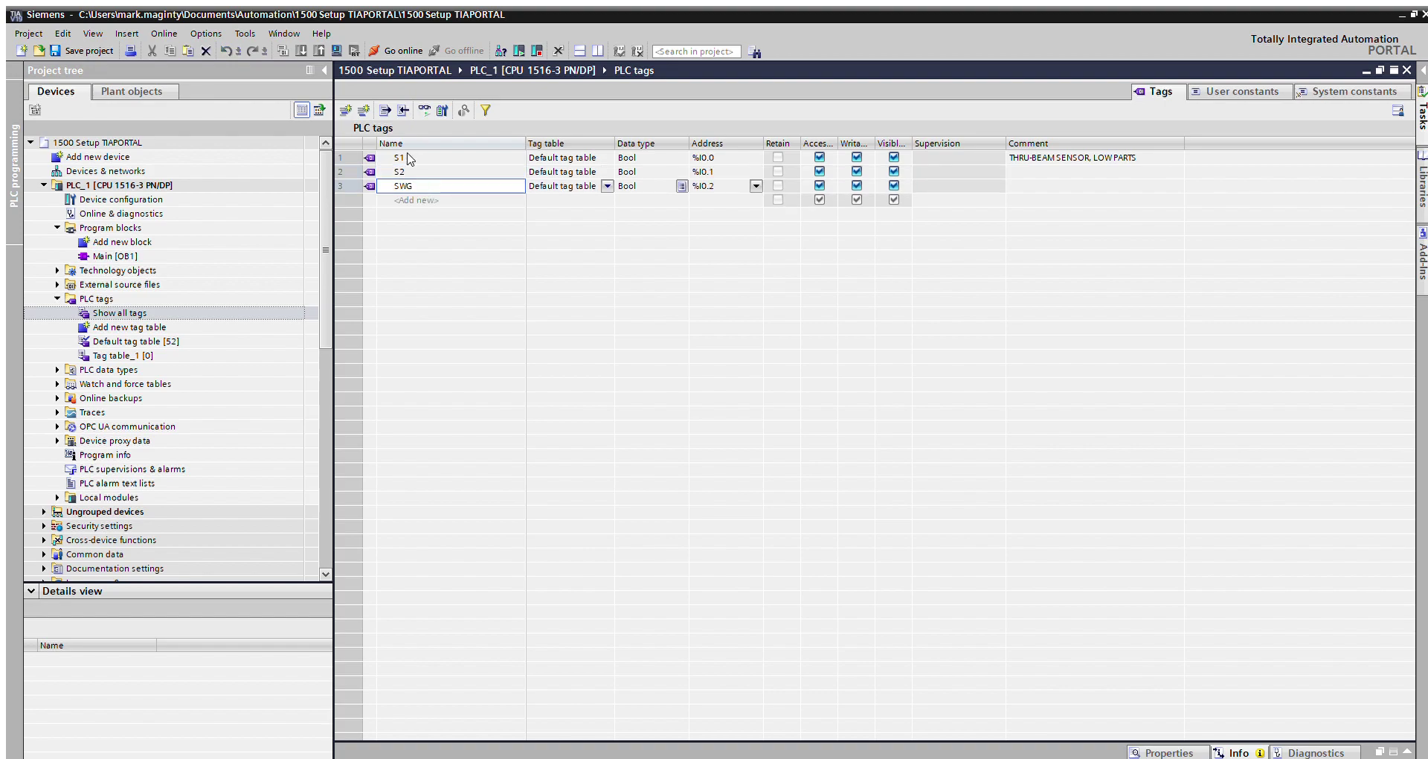
pyautogui.write('SWR')
pyautogui.press('Return')
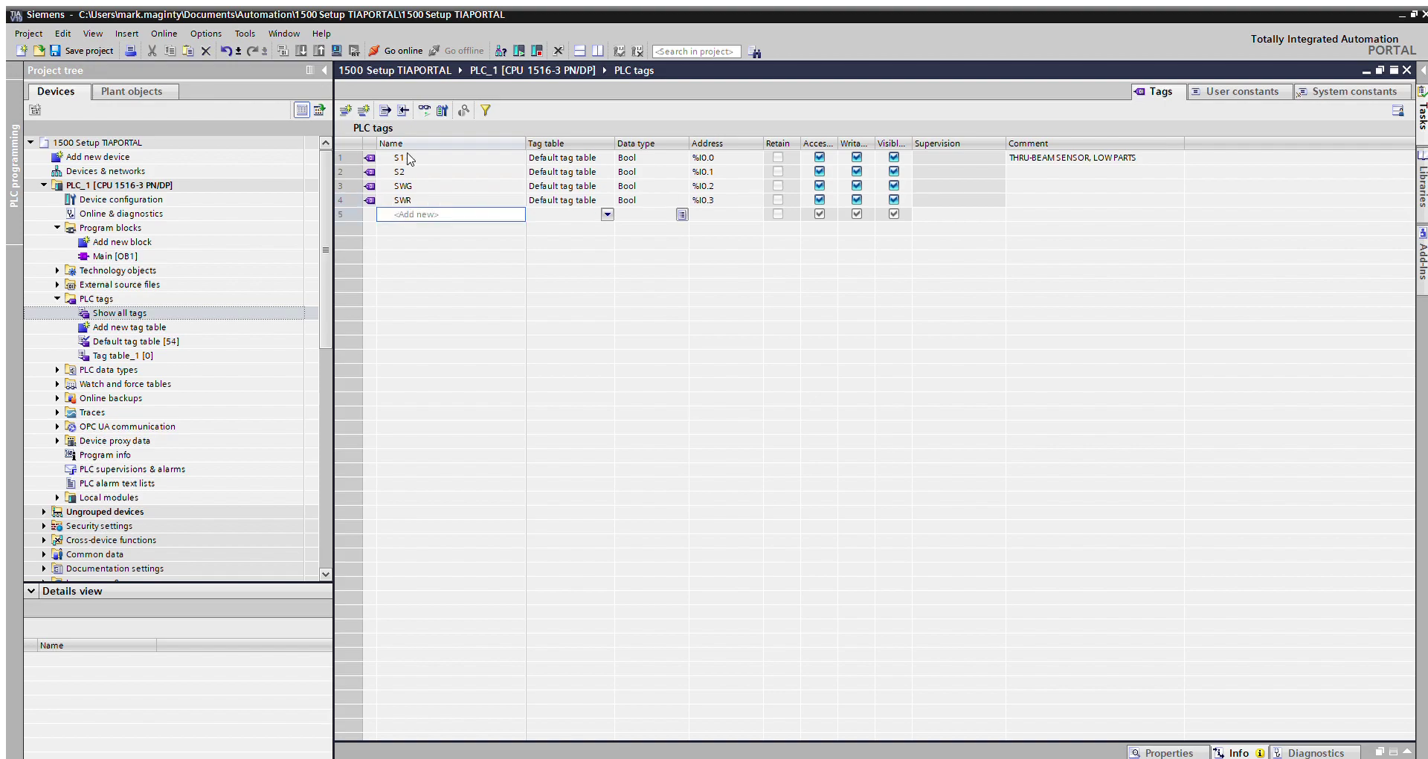
# Add the tags R3, R2 and R1, in that order, below SWR.
pyautogui.write('R3')
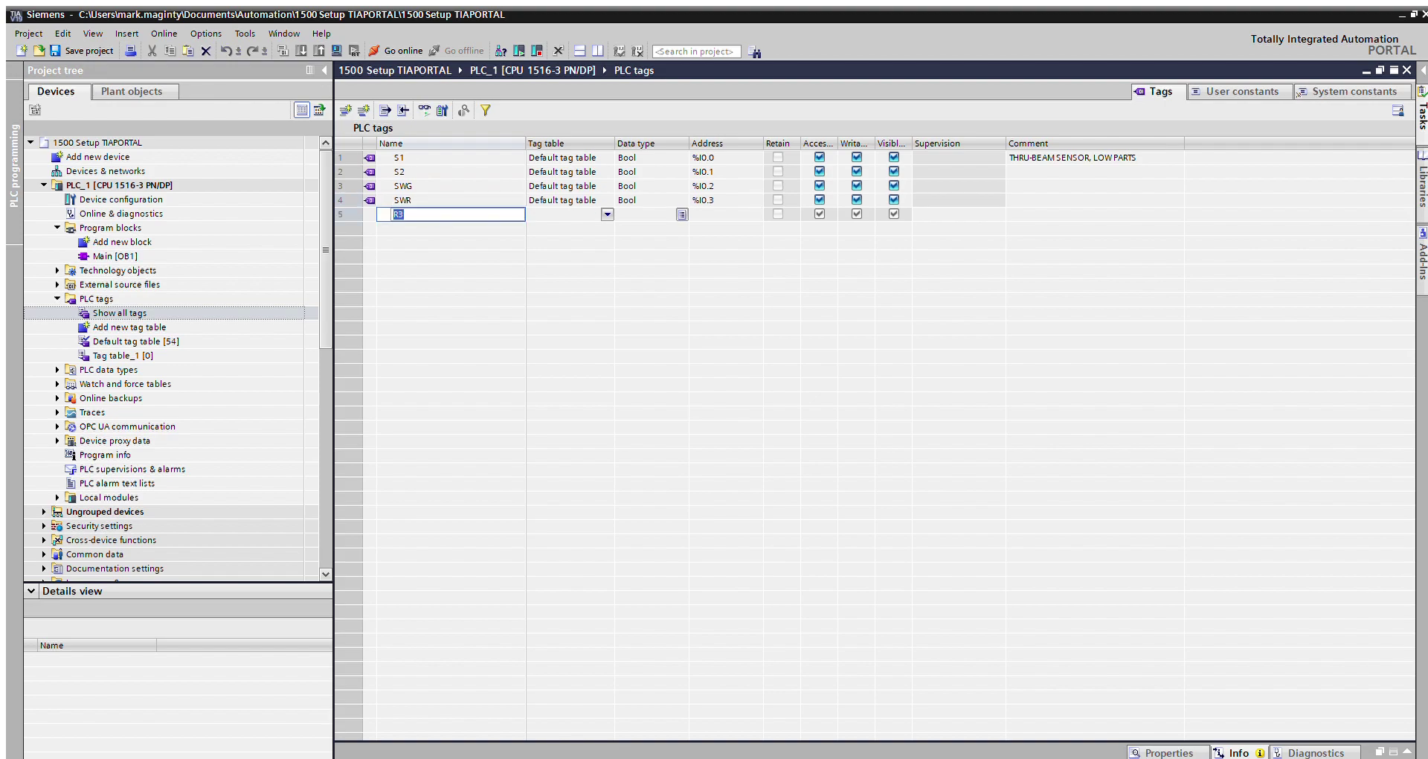
pyautogui.press('Return')
pyautogui.write('R2')
pyautogui.press('Return')
pyautogui.write('R2')
pyautogui.press('BackSpace')
pyautogui.write('1')
pyautogui.press('Return')
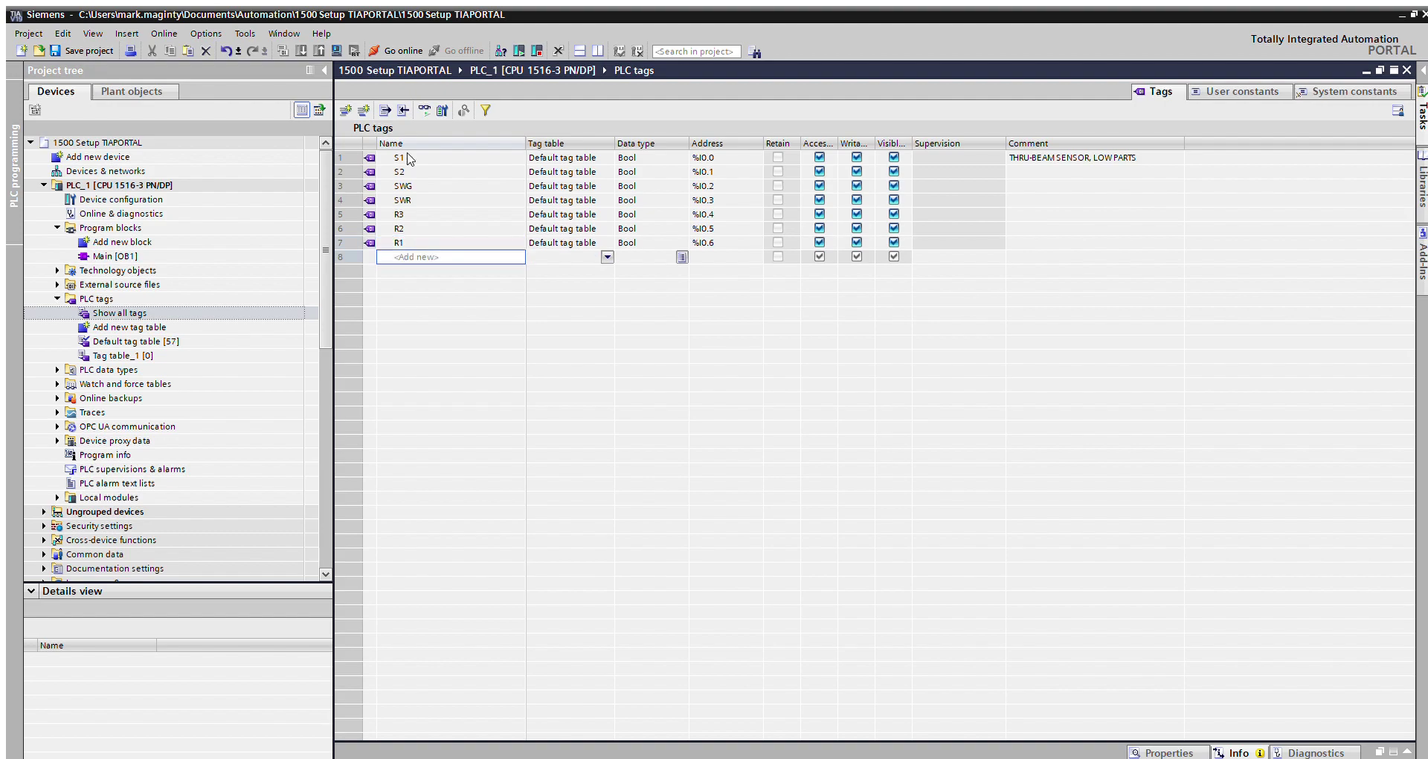
# Enter the comment "THRU-BEAM SENSOR, HIGH PARTS" for tag S2.
pyautogui.click(1028, 170)
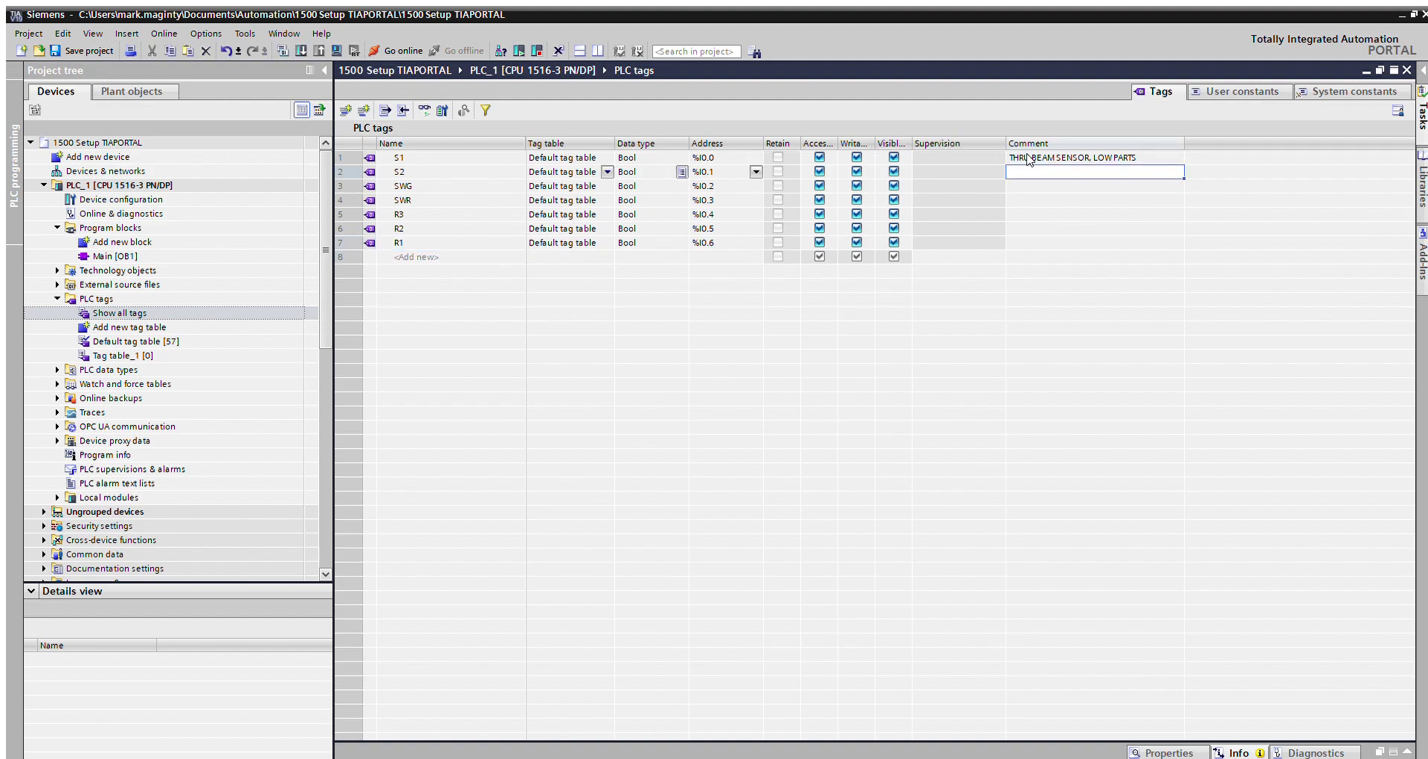
pyautogui.click(1168, 158)
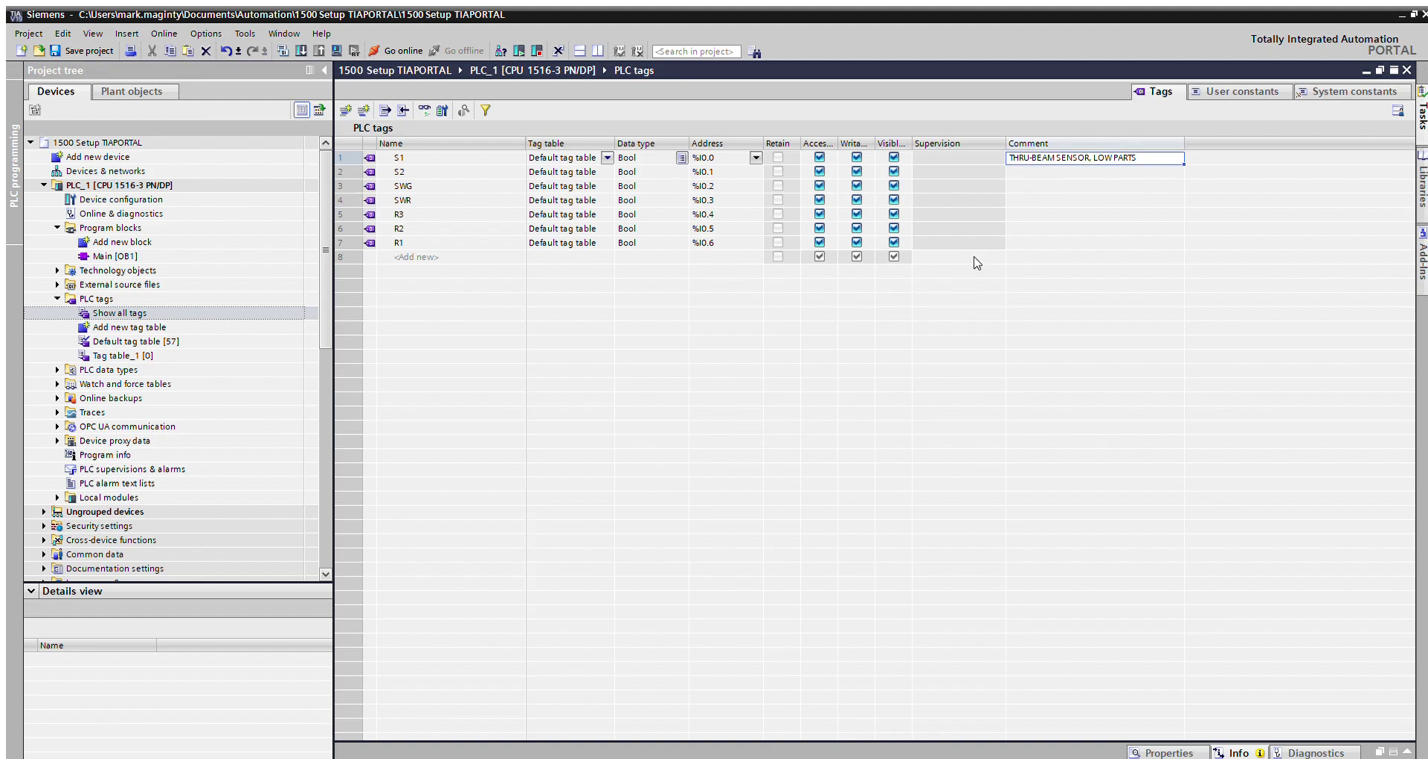
pyautogui.press('Down')
pyautogui.write('THRU-BEAM SENSOR, LOW PARTS')
pyautogui.click(1110, 171)
pyautogui.press('BackSpace')
pyautogui.press('BackSpace')
pyautogui.press('BackSpace')
pyautogui.press('BackSpace')
pyautogui.write('HIGH')
pyautogui.press('Return')
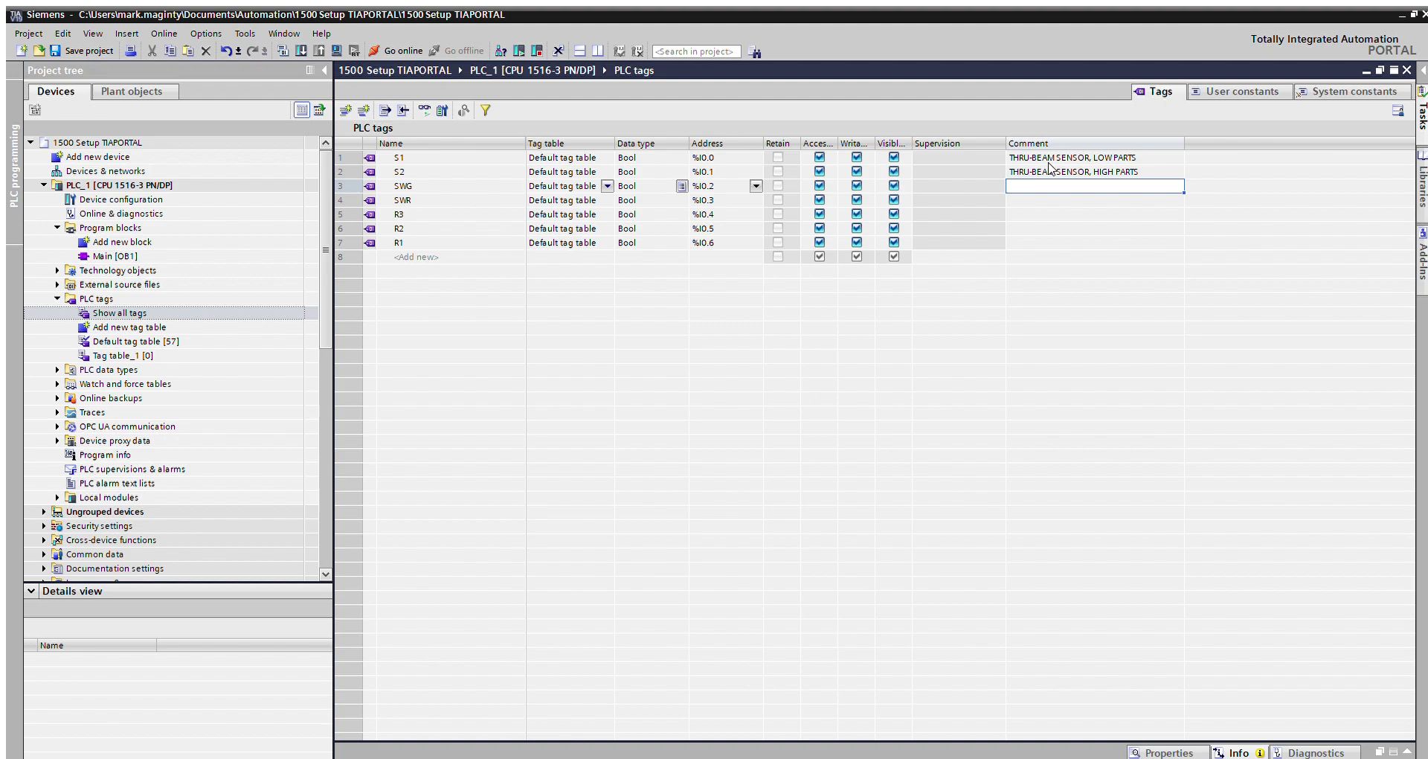
# Enter the comment "N.O PUSH BUTTON" for both the SWG and SWR tags.
pyautogui.write('N')
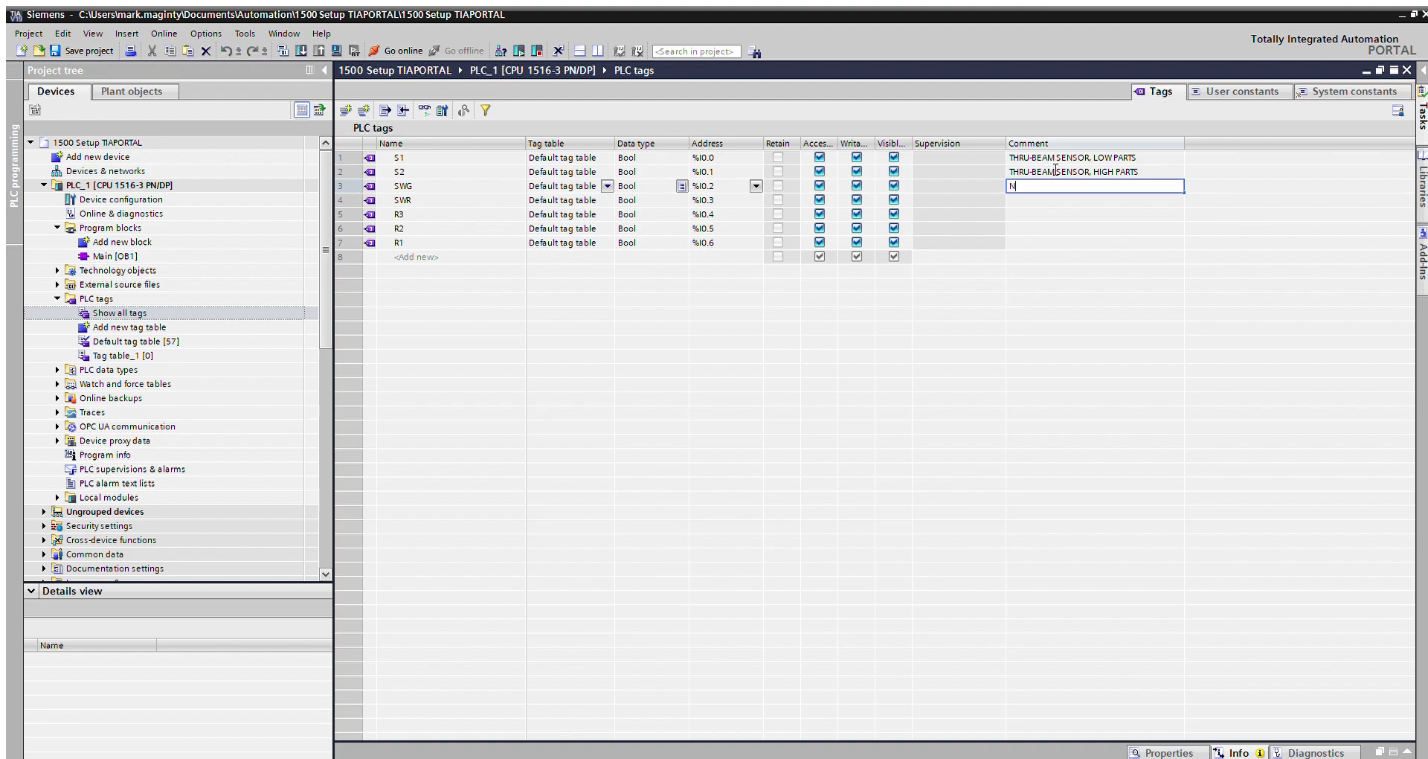
pyautogui.write('.O PUSH BUTTON')
pyautogui.press('Return')
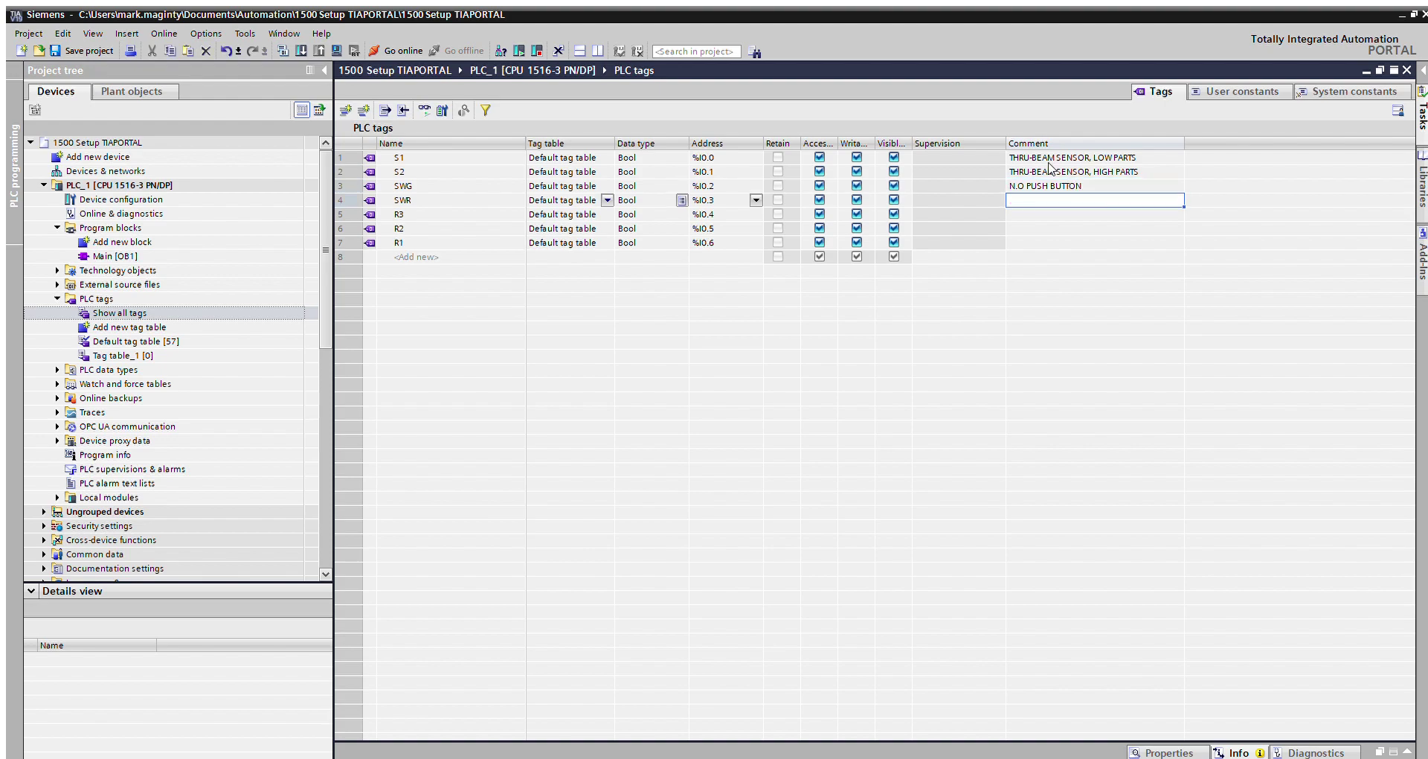
pyautogui.write('N.O PUSH BUTTON')
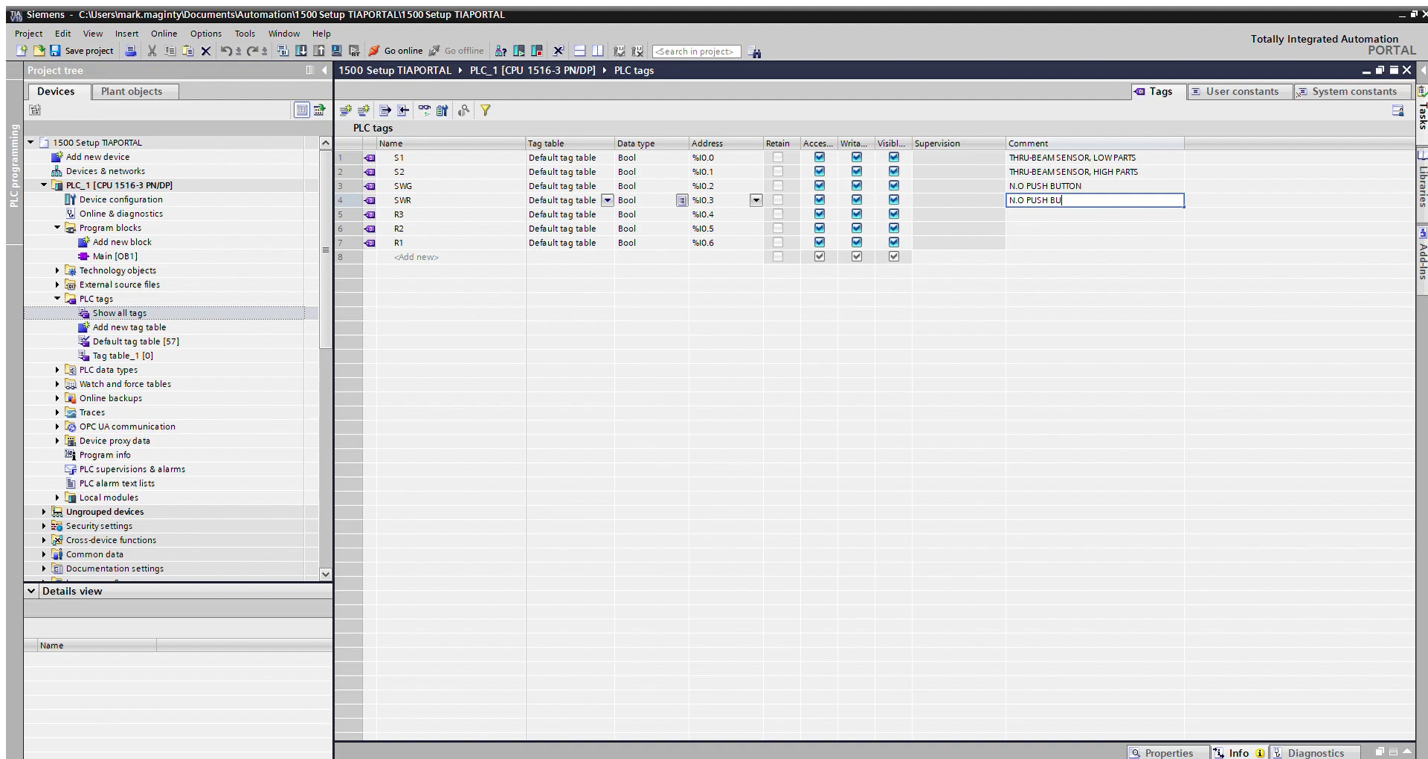
pyautogui.press('Return')
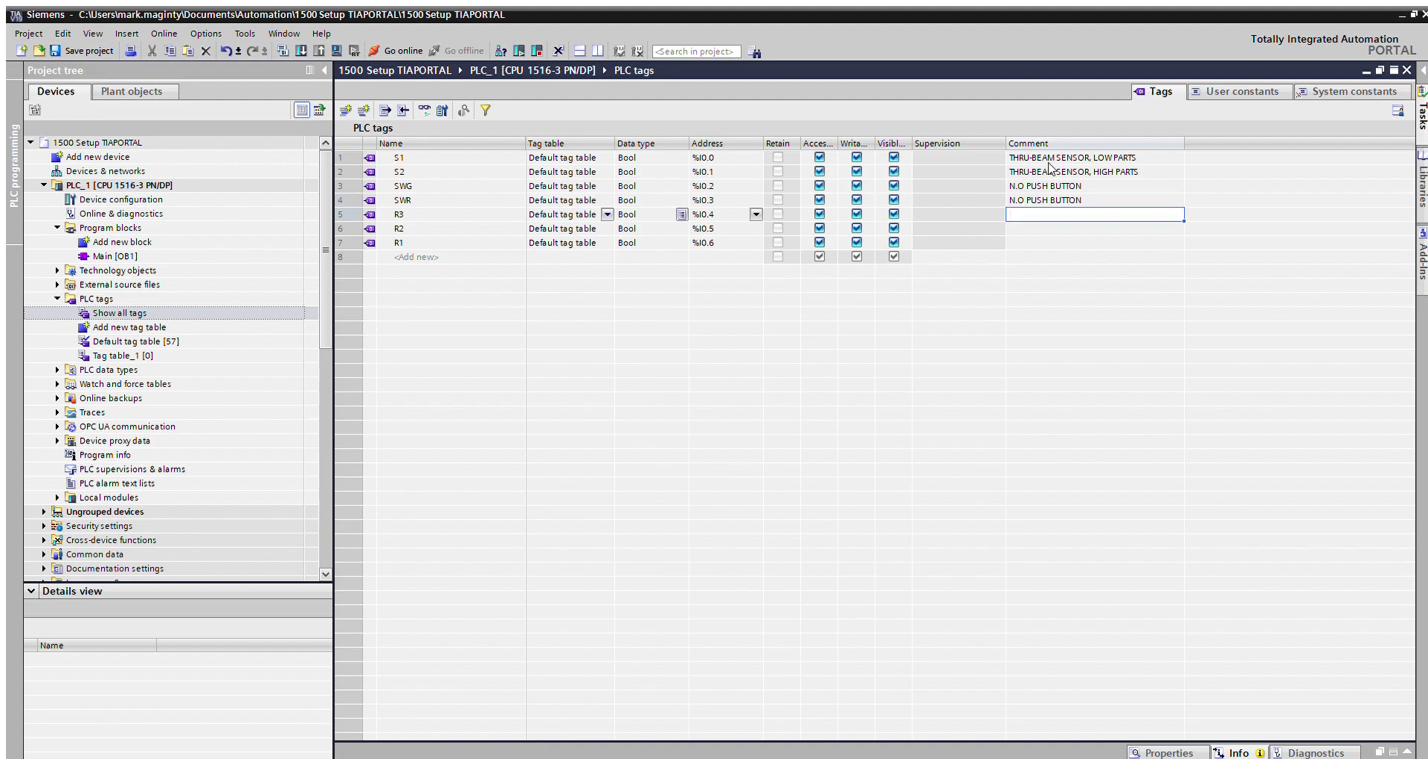
# Append "- GREEN" to the SWG tag's comment and "- RED" to the SWR tag's comment.
pyautogui.press('Up')
pyautogui.press('Up')
pyautogui.press('F2')
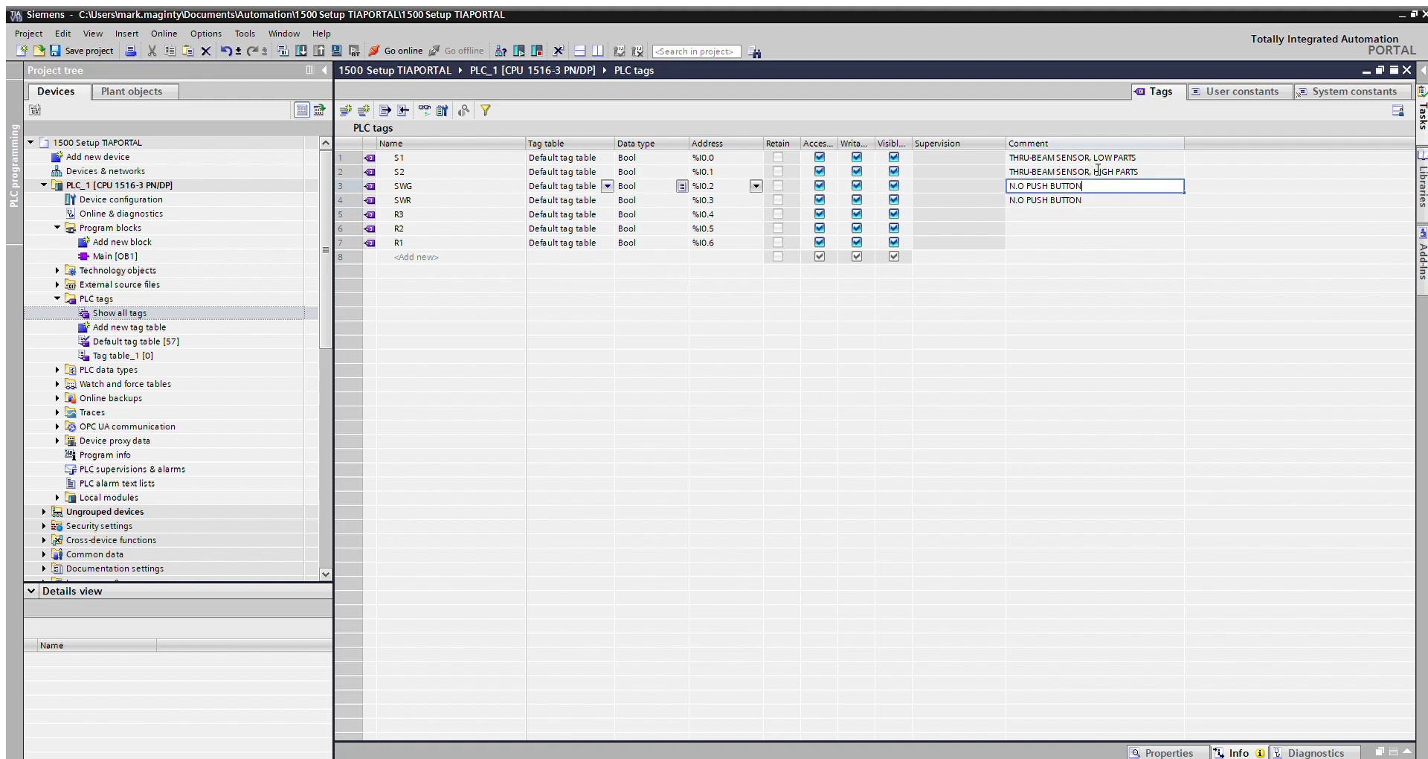
pyautogui.write('- GREEN')
pyautogui.press('Return')
pyautogui.press('F2')
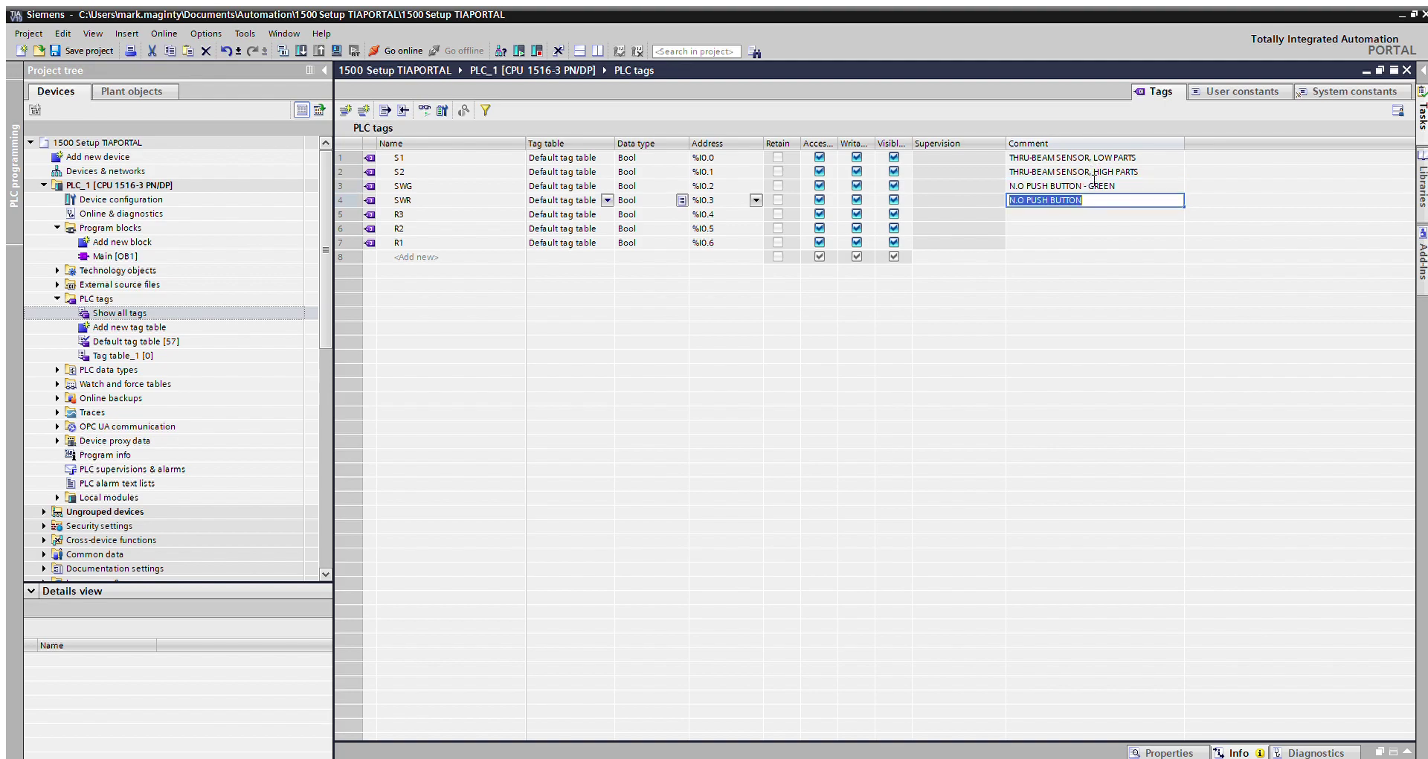
pyautogui.press('End')
pyautogui.write('- re')
pyautogui.press('BackSpace')
pyautogui.press('BackSpace')
pyautogui.write('RED')
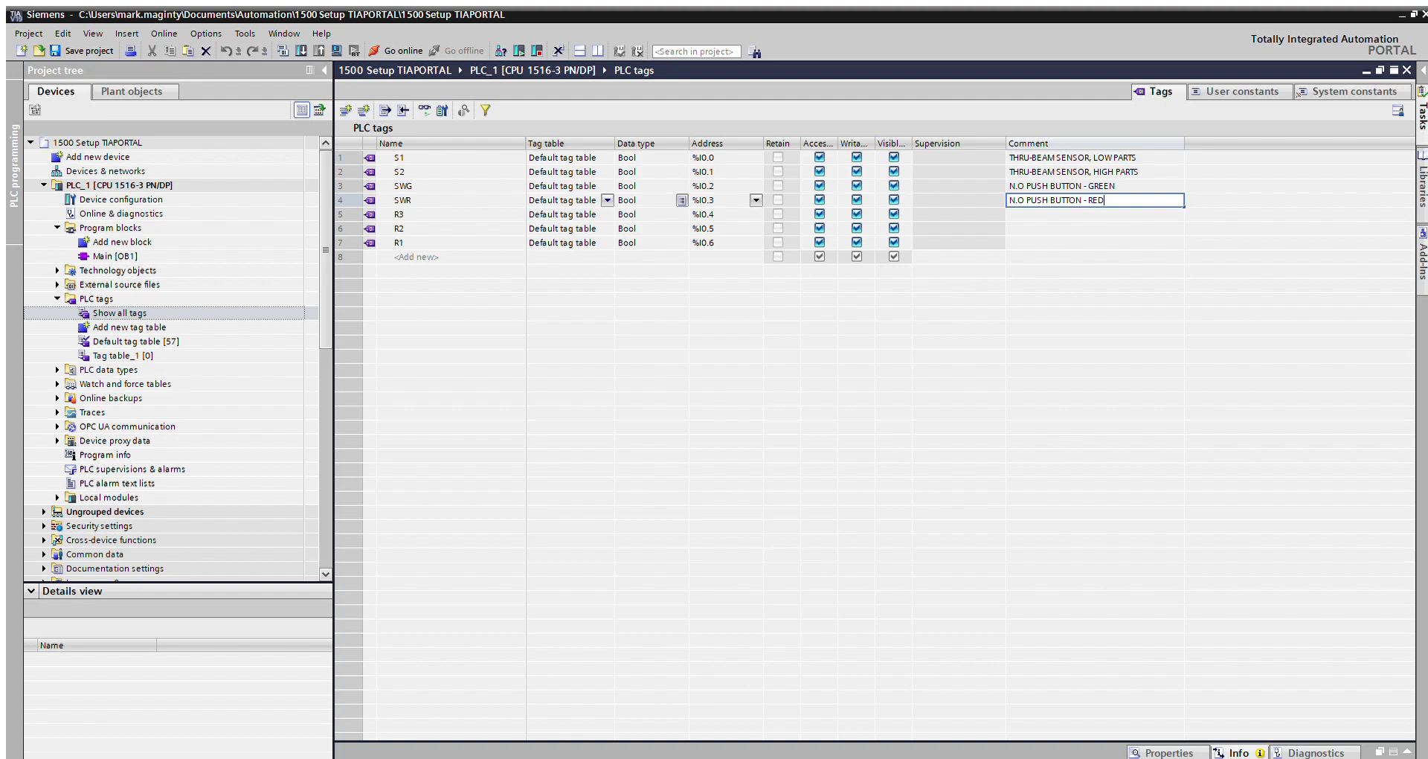
pyautogui.press('Return')
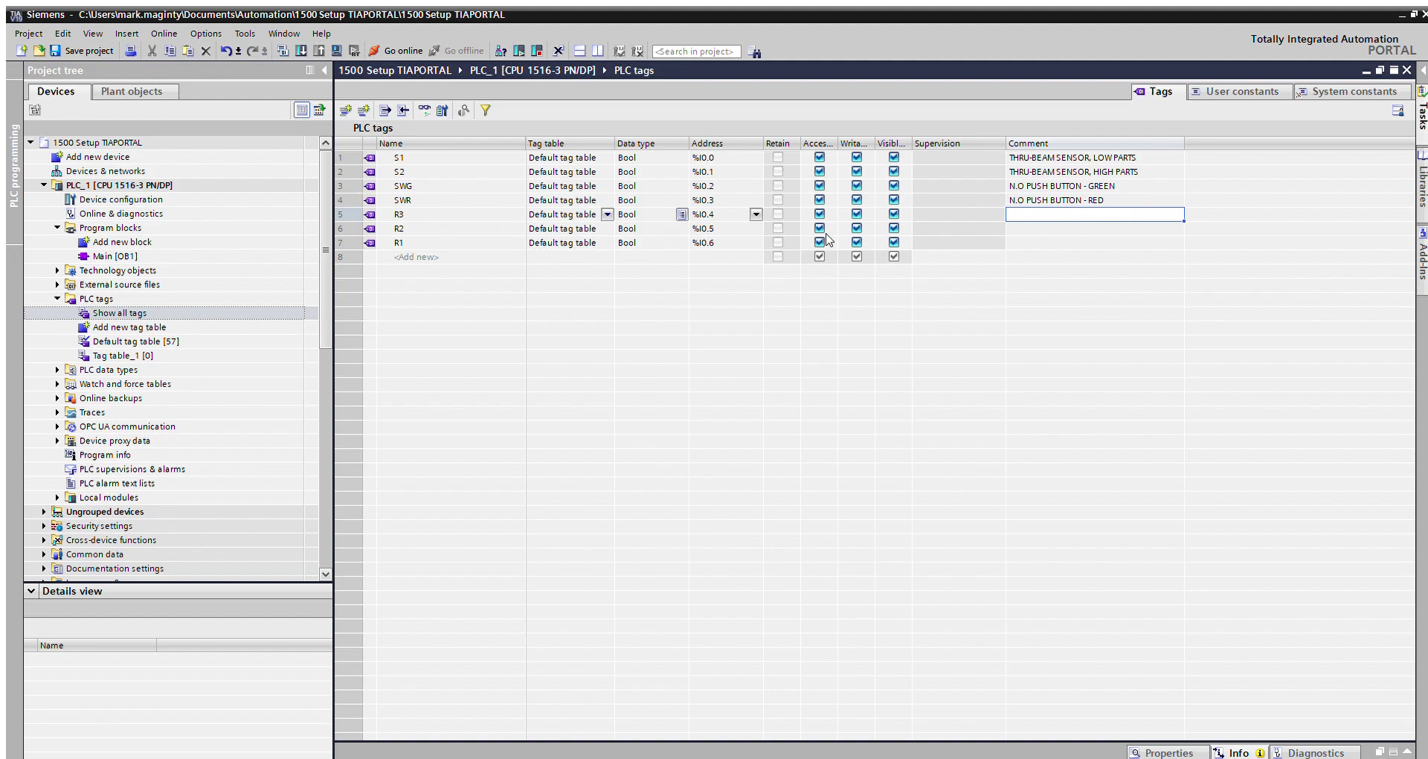
# Enter the comment "MAGNETIC PICKUP FOR C3 EXTENDED" for tag R3.
pyautogui.click(1026, 206)
pyautogui.write('MAGNETIC ')
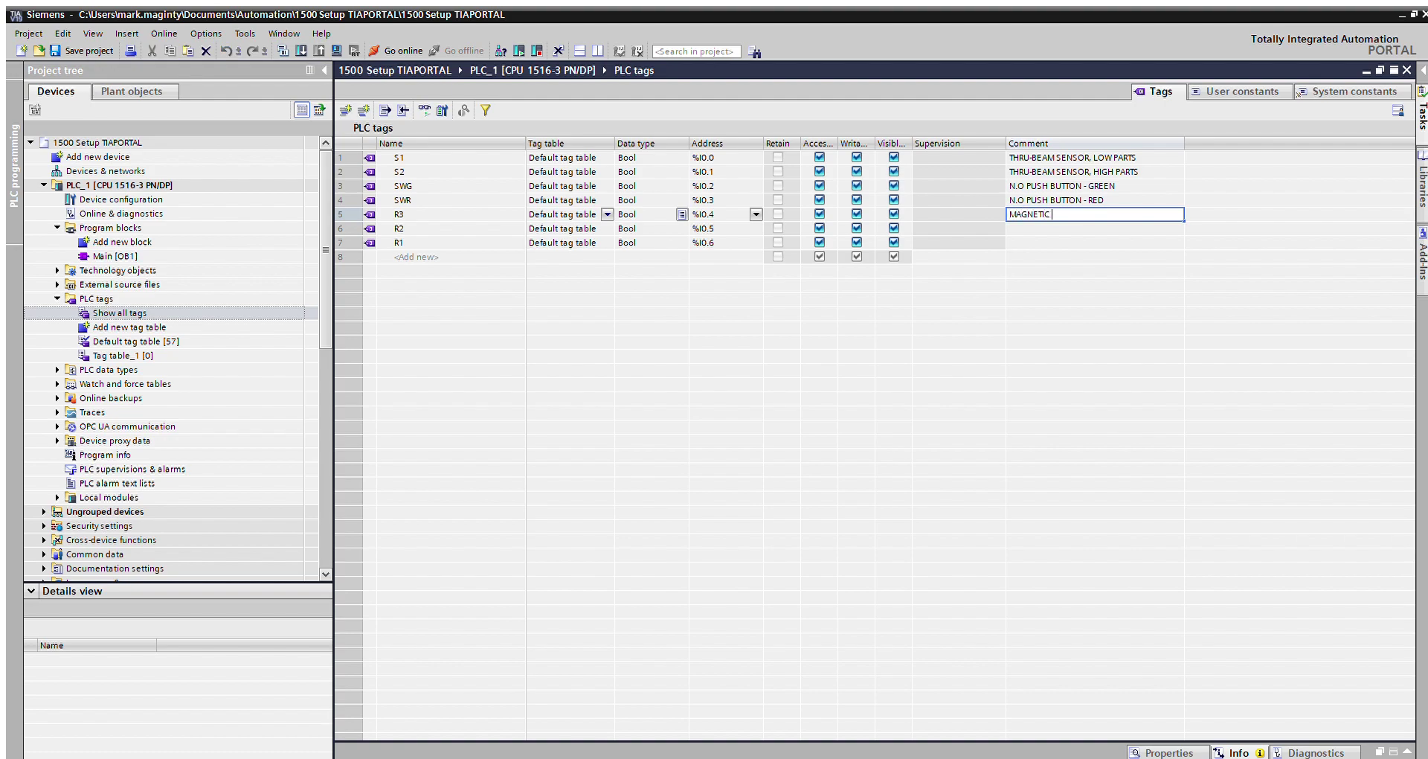
pyautogui.write('PICKUP FOR c')
pyautogui.write('3 EXT')
pyautogui.write('ENDED')
pyautogui.press('Return')
# Copy R3's comment to tags R2 and R1, and change R2's copy to "MAGNETIC PICKUP FOR C2 EXTENDED".
pyautogui.press('Up')
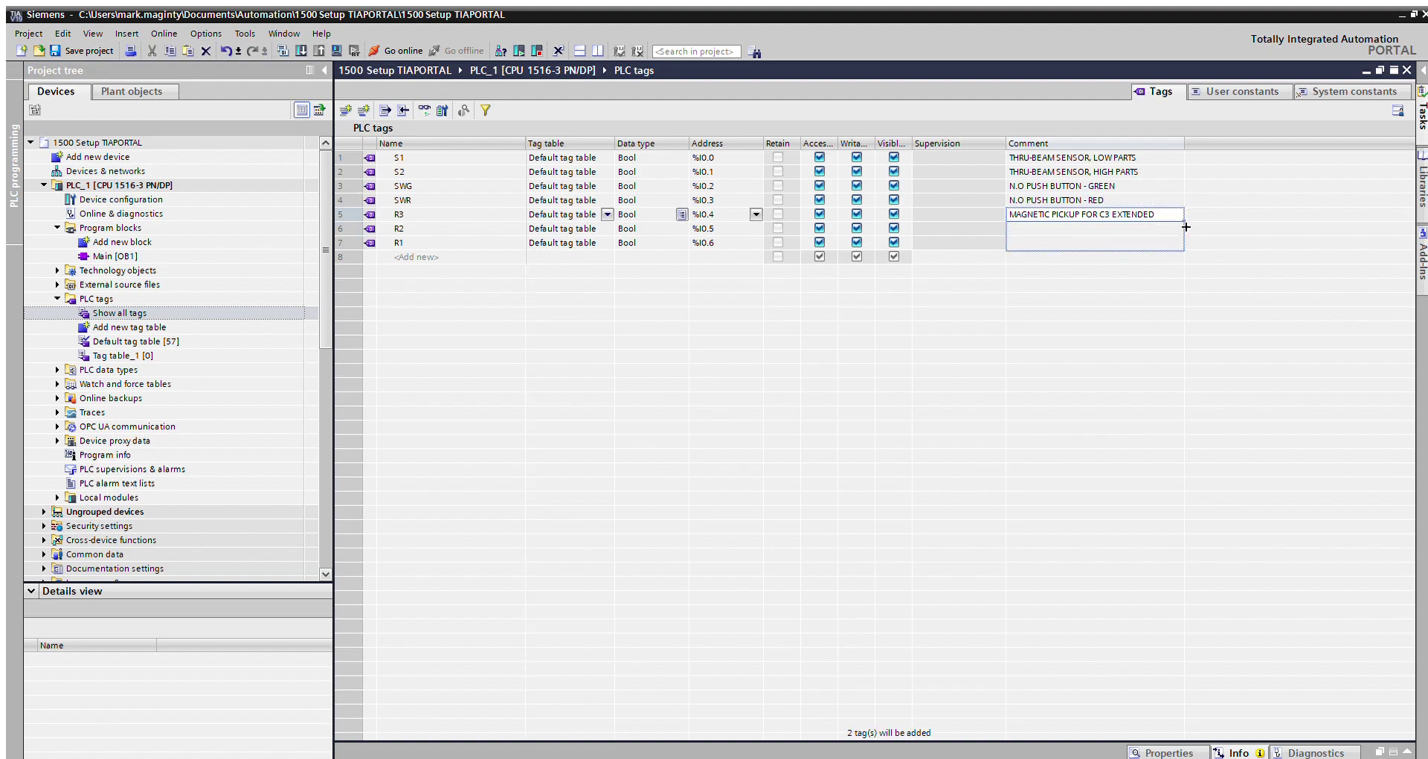
pyautogui.moveTo(1184, 220); pyautogui.dragTo(1183, 245)
pyautogui.click(1112, 223)
pyautogui.click(1112, 224)
pyautogui.press('BackSpace')
pyautogui.write('2 EXTENDED')
pyautogui.press('Return')
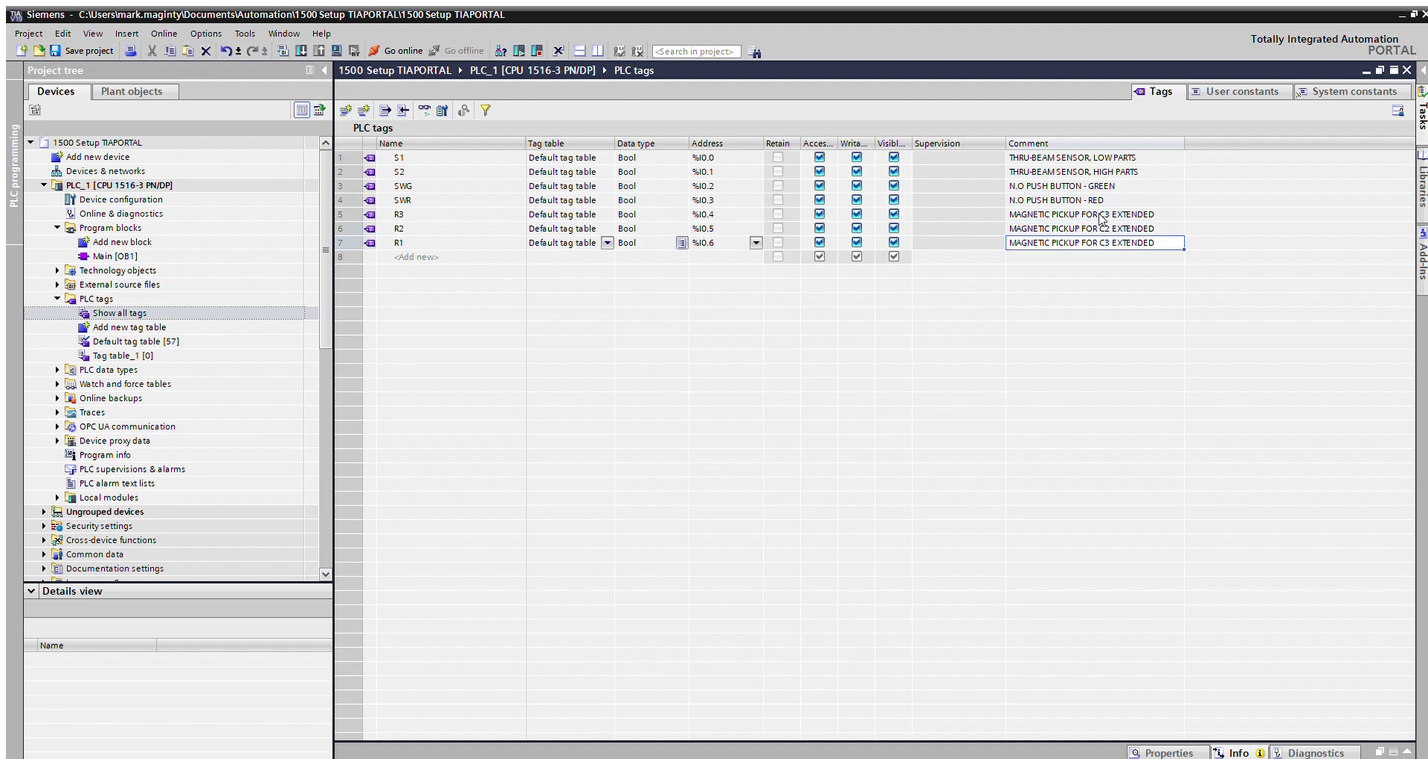
# Change the comment of tag R1 to "MAGNETIC PICKUP FOR C1 EXTENDED".
pyautogui.click(1109, 238)
pyautogui.click(1109, 238)
pyautogui.press('BackSpace')
pyautogui.write('1')
pyautogui.press('Return')
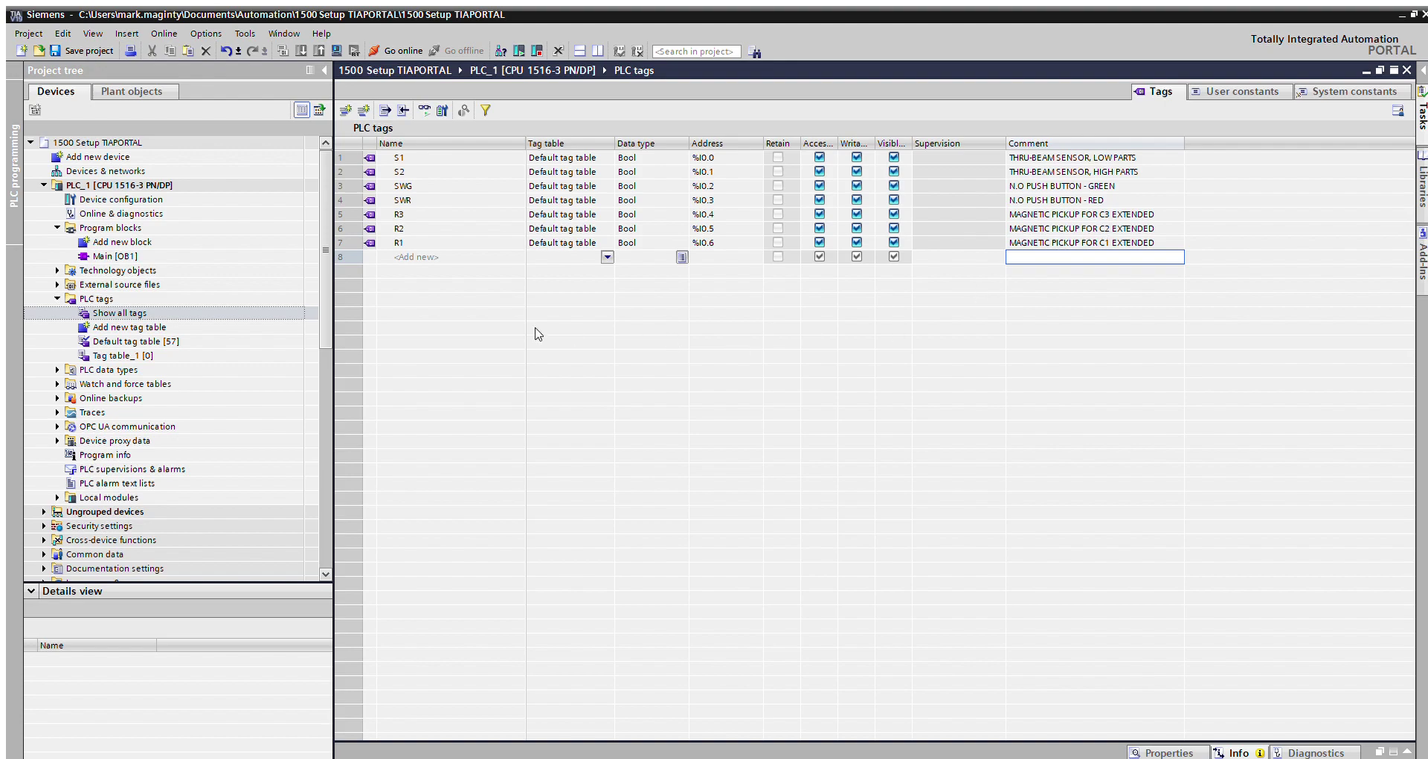
# Add the tag E below R1 and set its address to Q0.0.
pyautogui.click(400, 262)
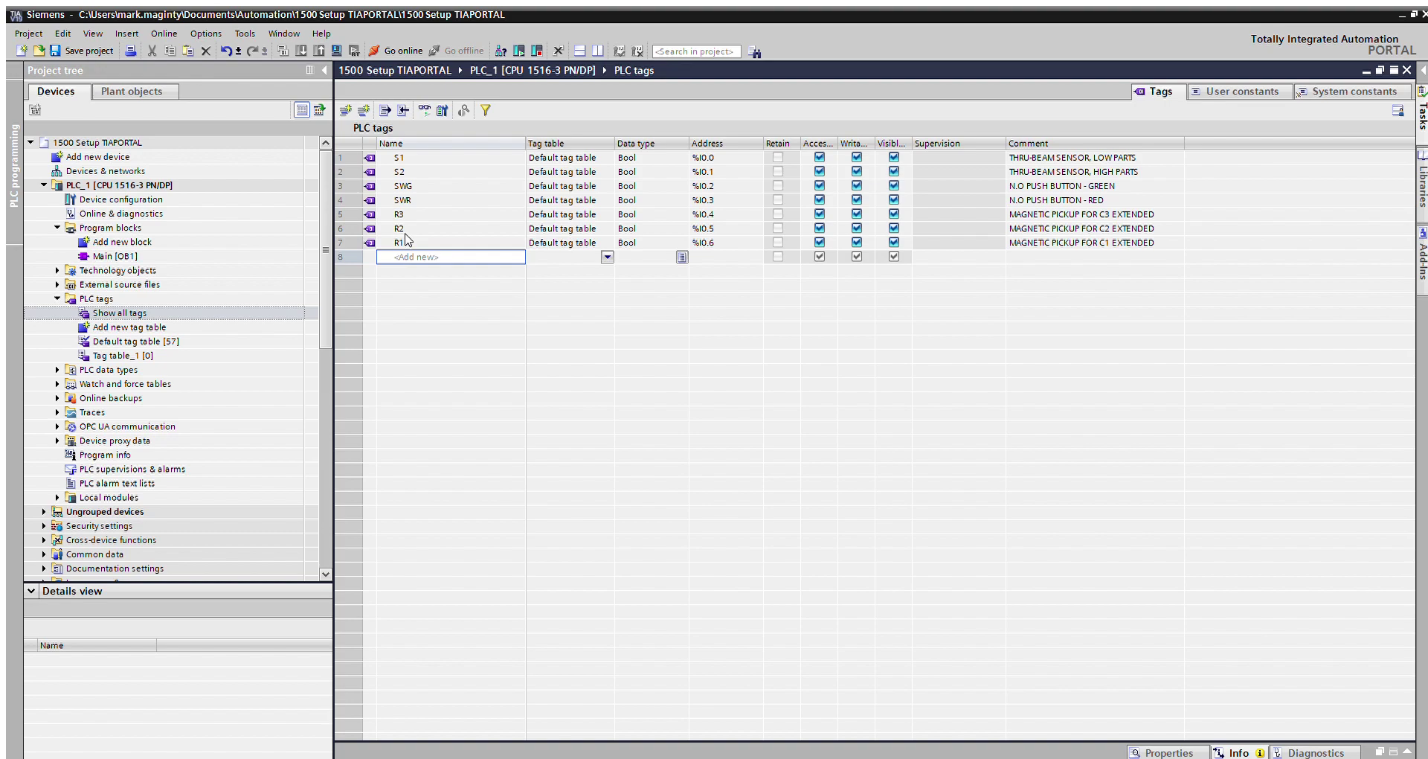
pyautogui.write('E')
pyautogui.press('Return')
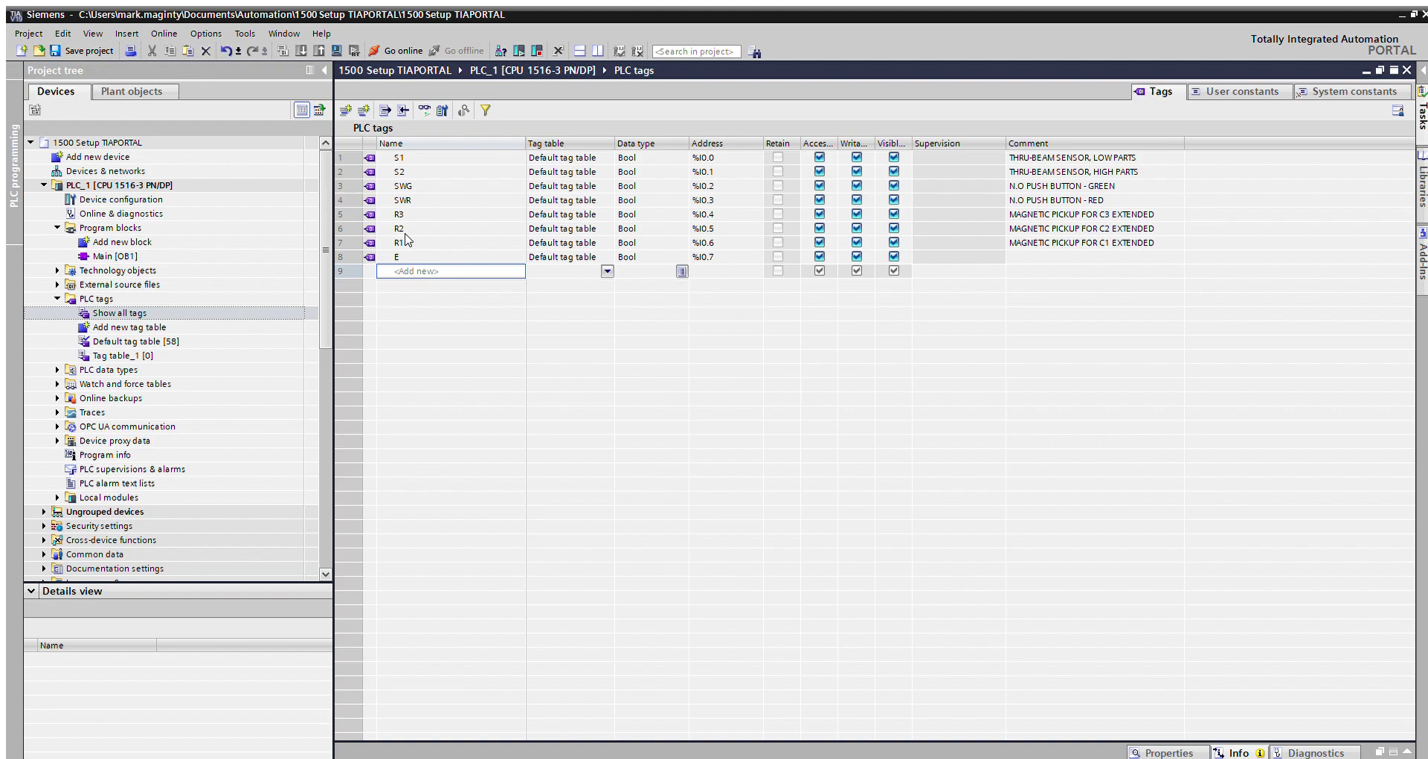
pyautogui.click(711, 253)
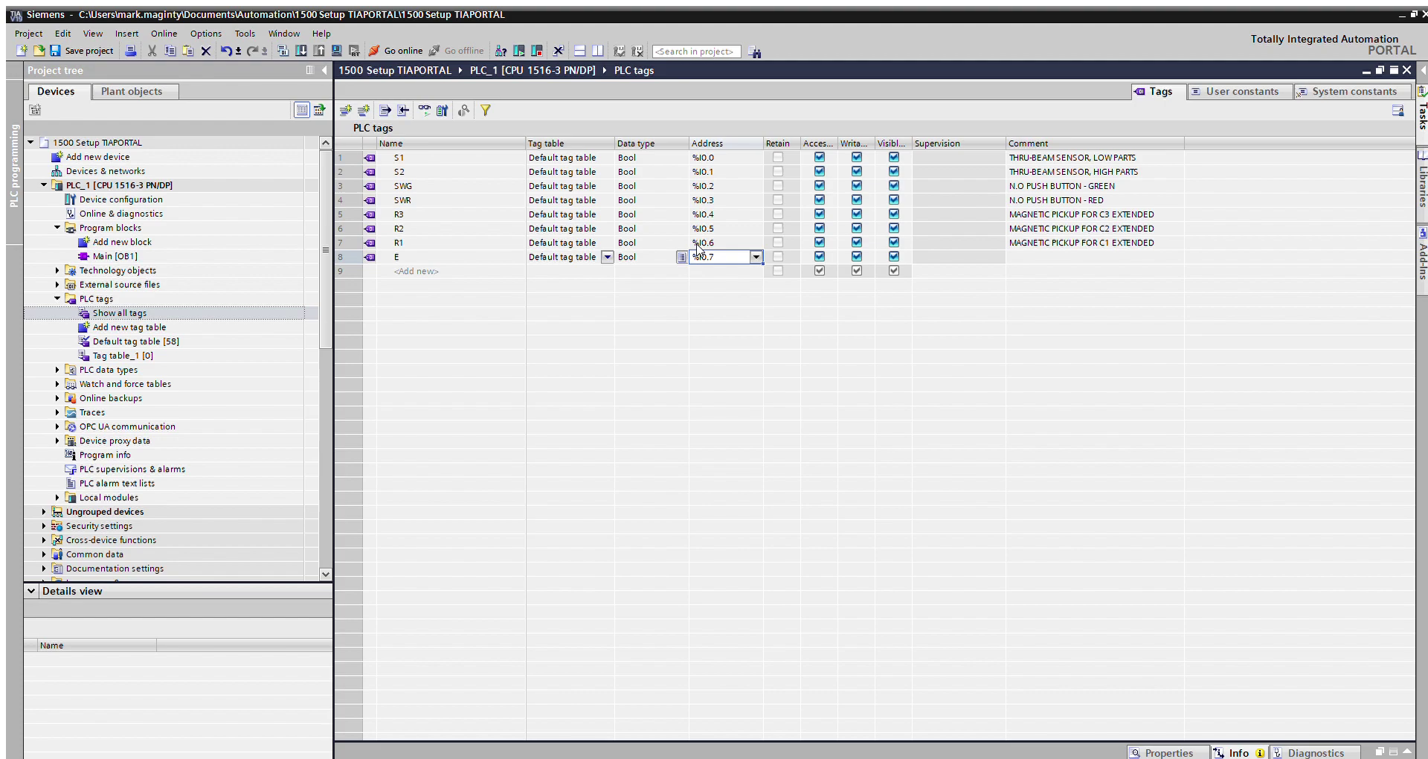
pyautogui.write('Q0.0')
pyautogui.press('Return')
pyautogui.press('Return')
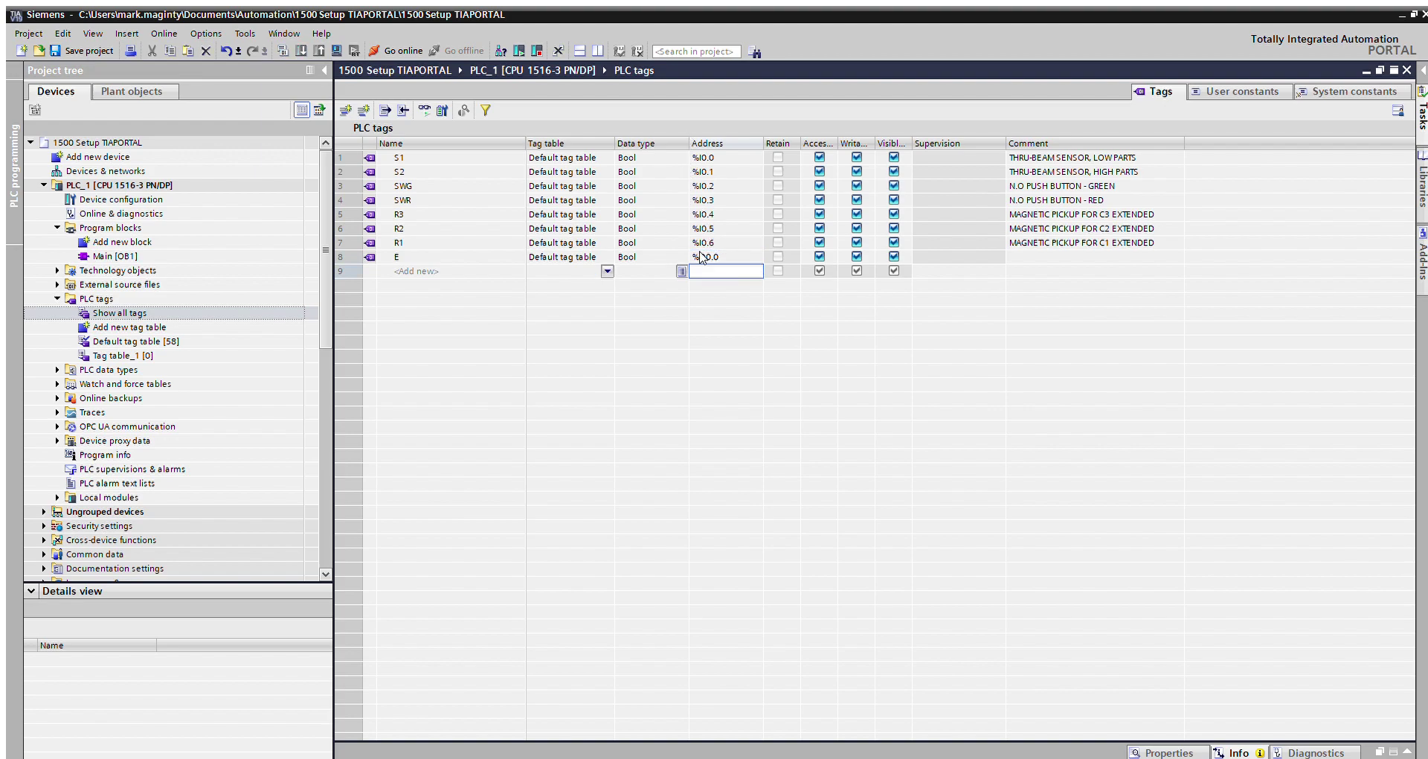
pyautogui.write('Q0.')
pyautogui.press('Return')
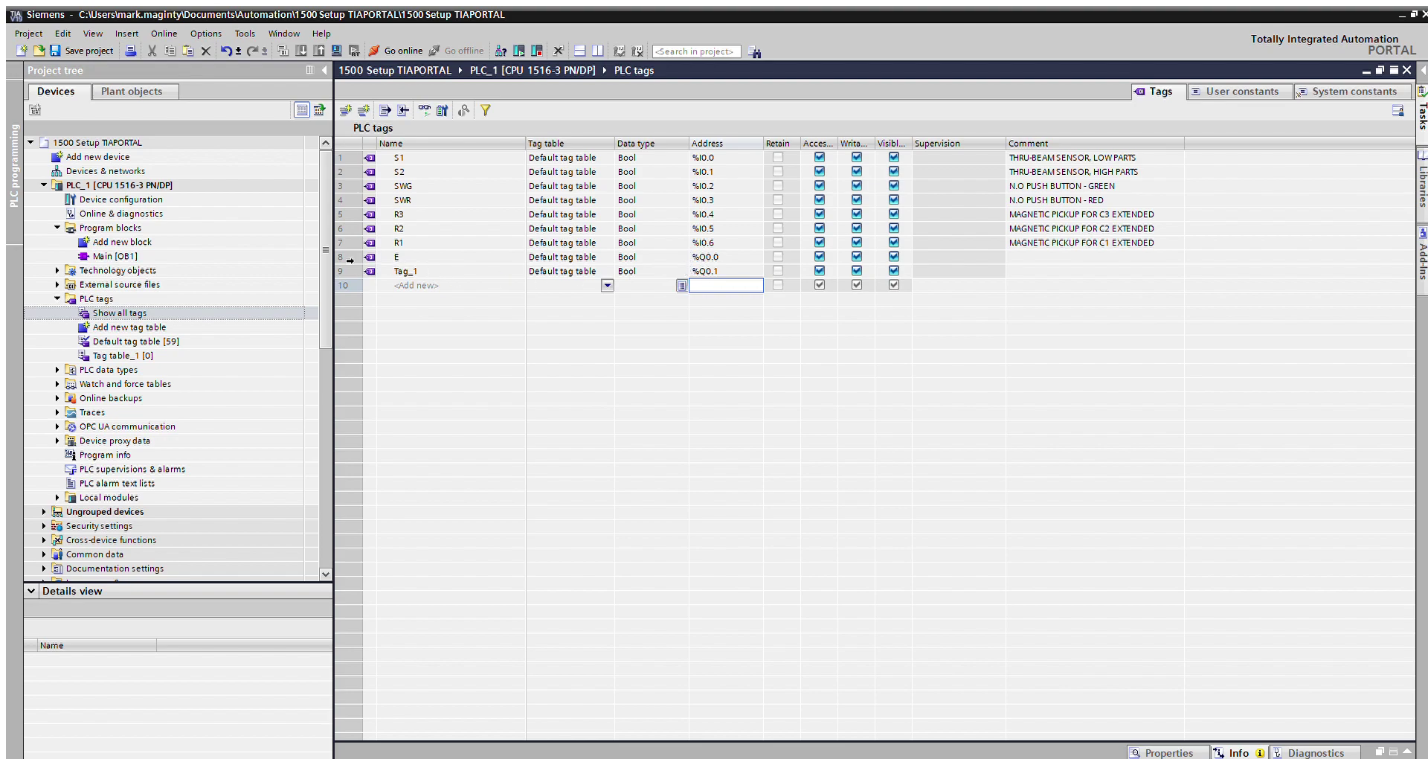
pyautogui.click(342, 269)
pyautogui.press('Delete')
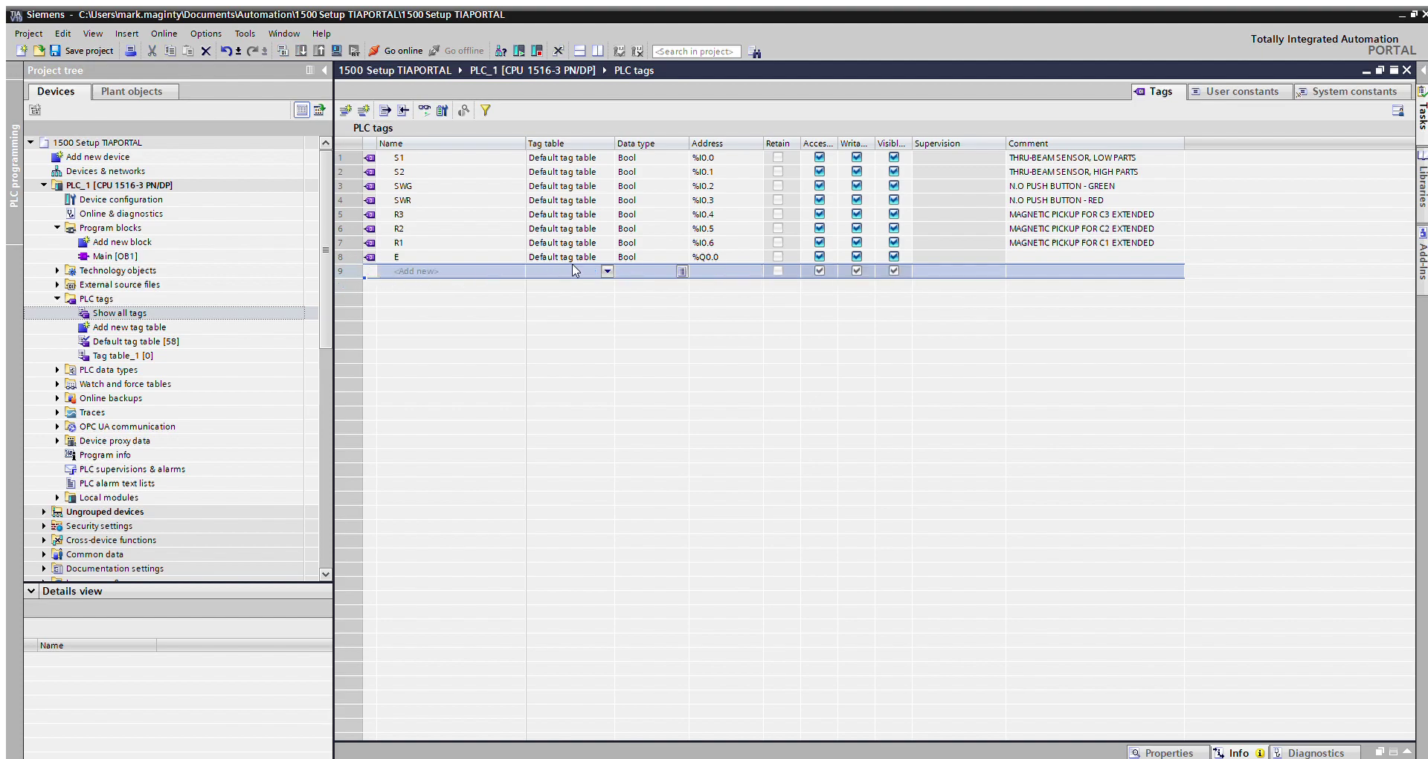
# Enter the comment "ENABLE CONVEYOR" for tag E.
pyautogui.click(1015, 257)
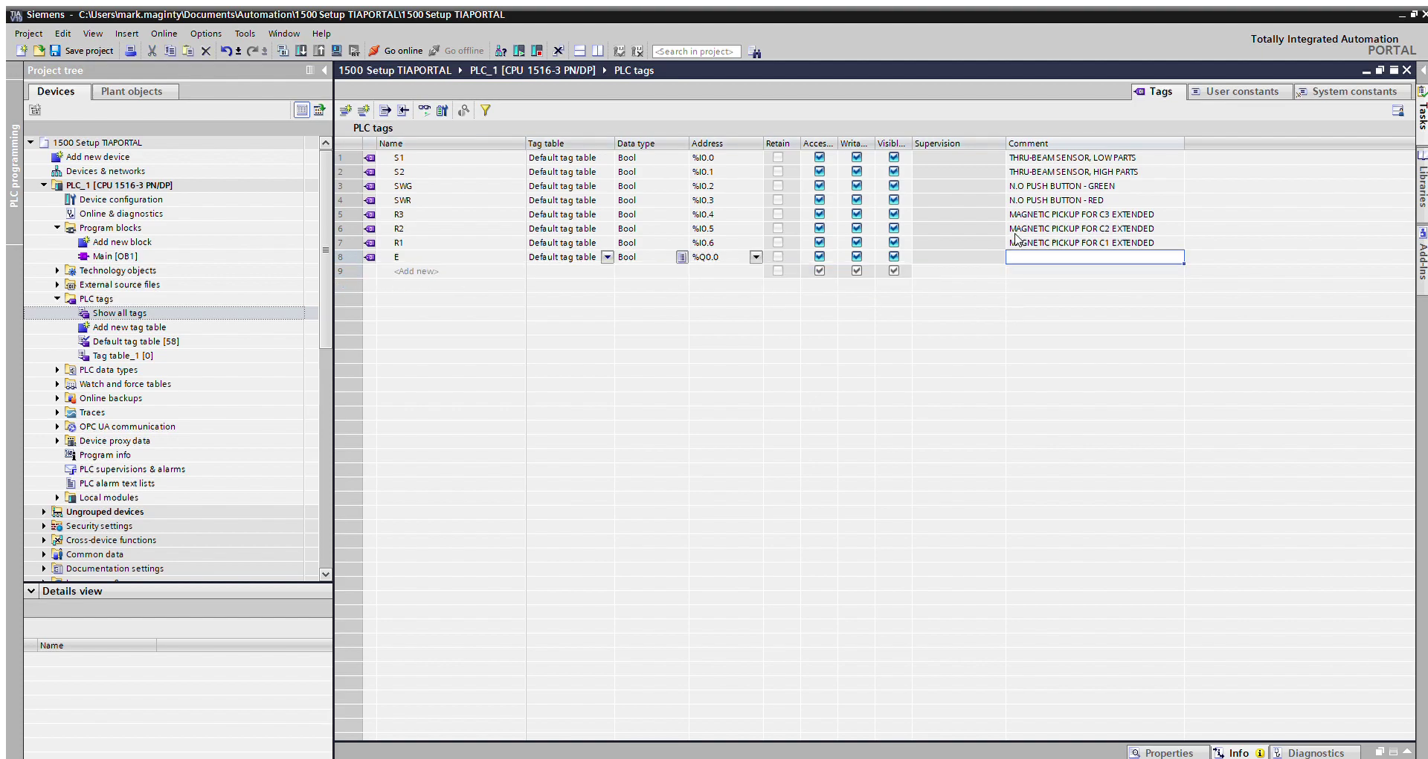
pyautogui.write('EN')
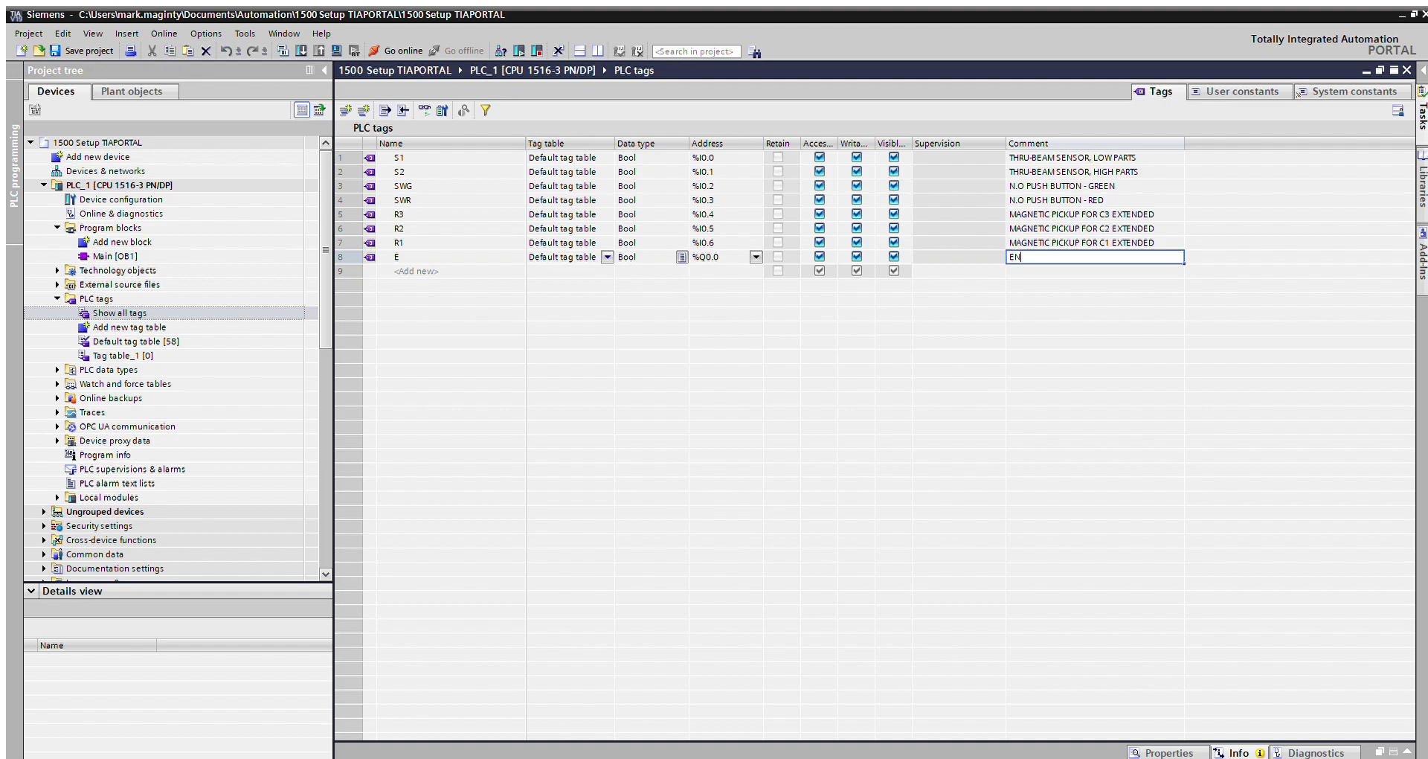
pyautogui.write('ABLE CONVEYOR')
pyautogui.press('Return')
# Add the tags R, C1, C2 and C3, in that order, below E.
pyautogui.click(445, 269)
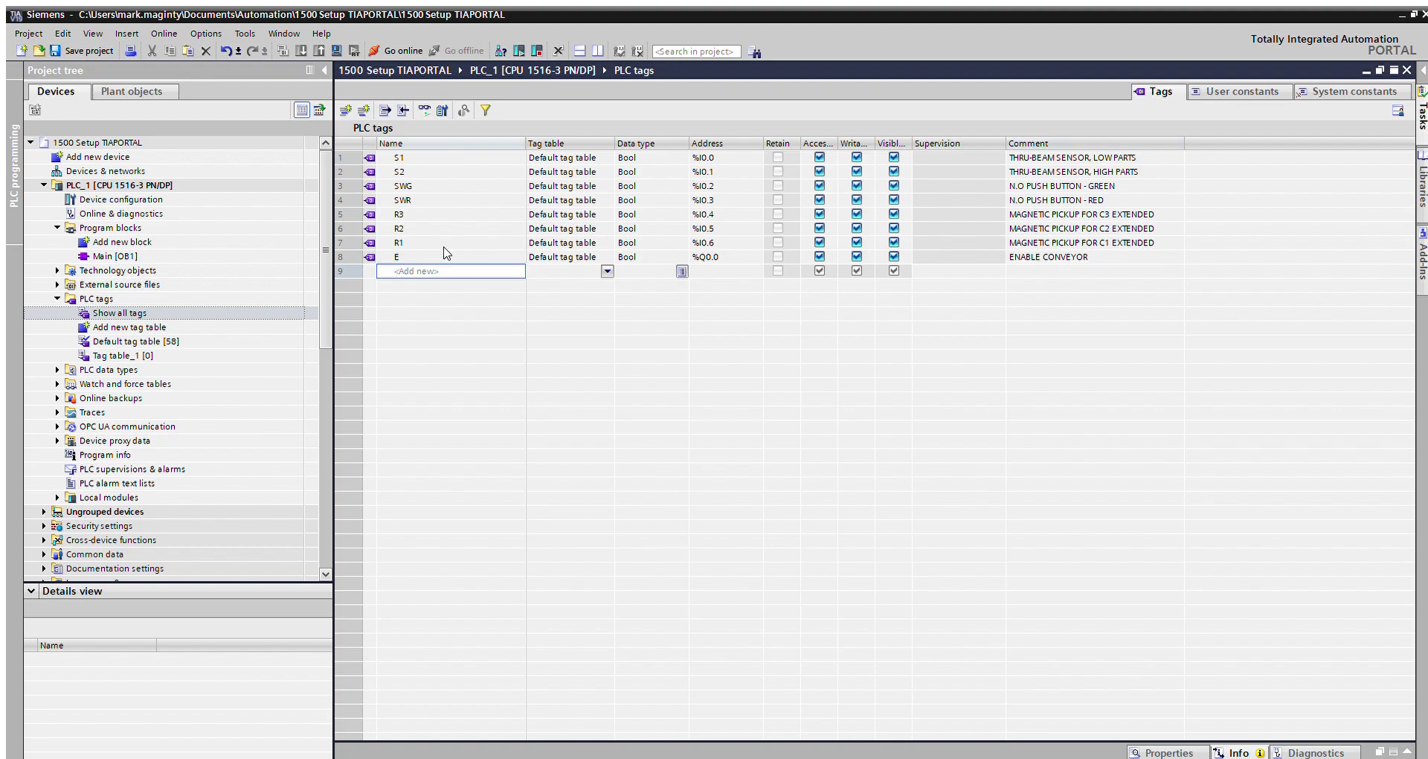
pyautogui.write('R')
pyautogui.press('Return')
pyautogui.write('C1')
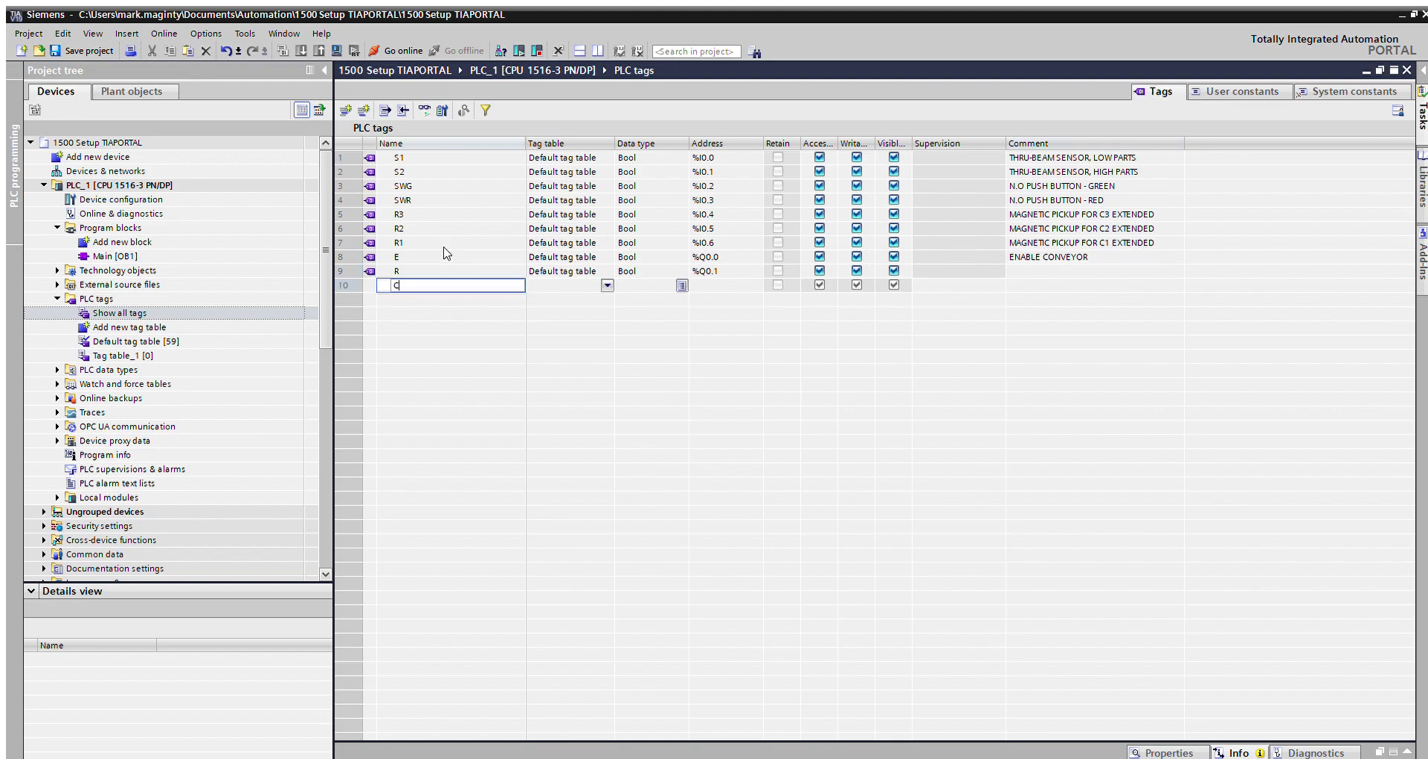
pyautogui.press('Return')
pyautogui.write('C2')
pyautogui.press('Return')
pyautogui.write('C4')
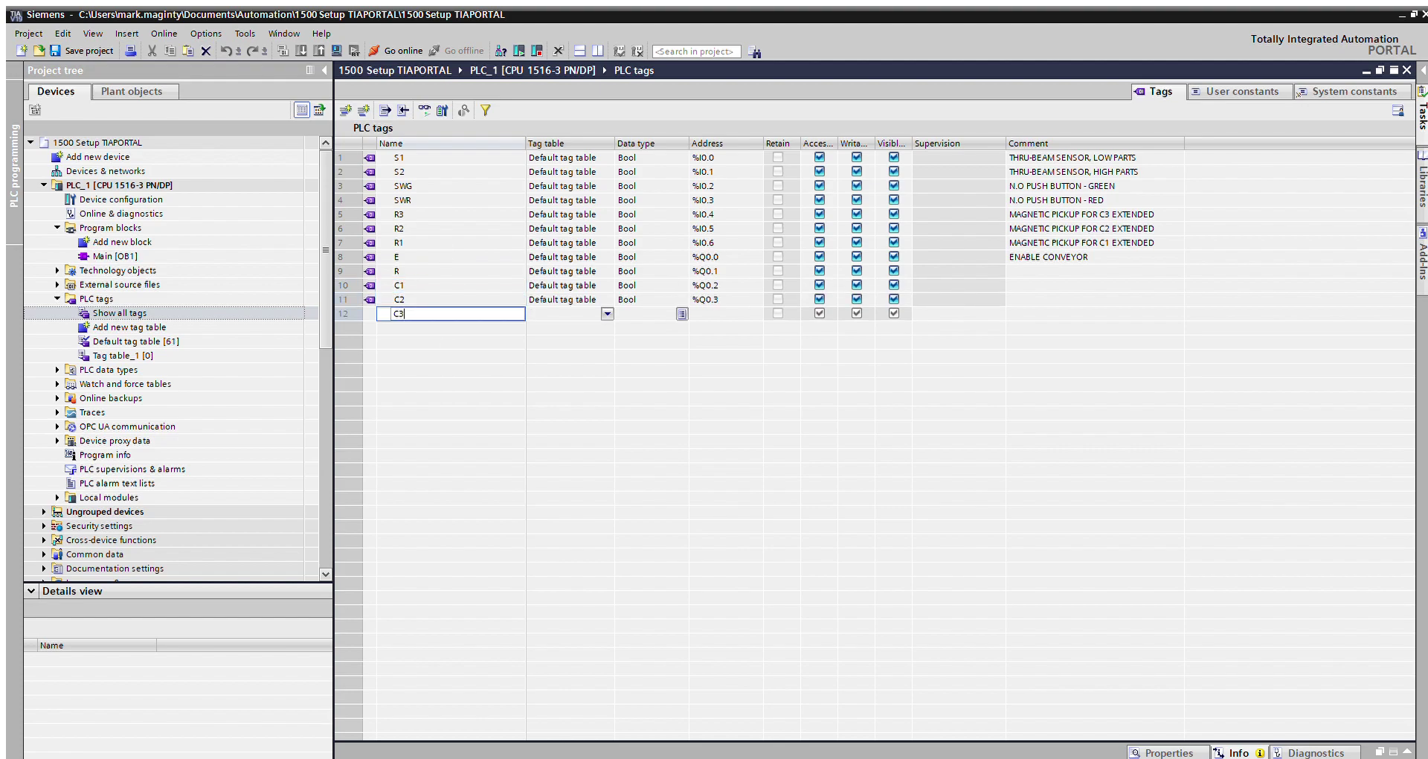
pyautogui.press('Return')
# Add the tags LR and LG below C3.
pyautogui.write('LR')
pyautogui.press('Return')
pyautogui.write('LG')
pyautogui.press('Return')
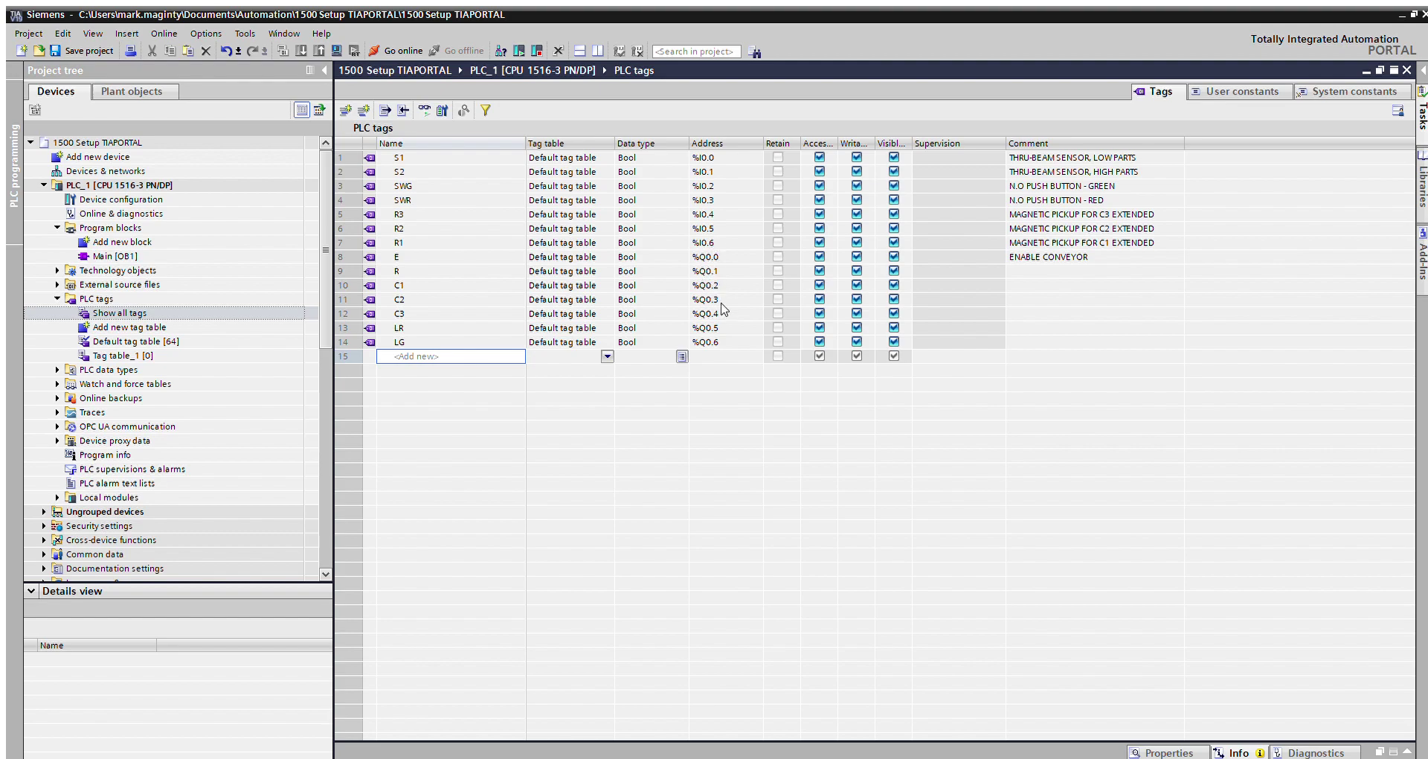
# Enter the comment "REVERSE CONTACT" for tag R.
pyautogui.click(1017, 268)
pyautogui.write('R')
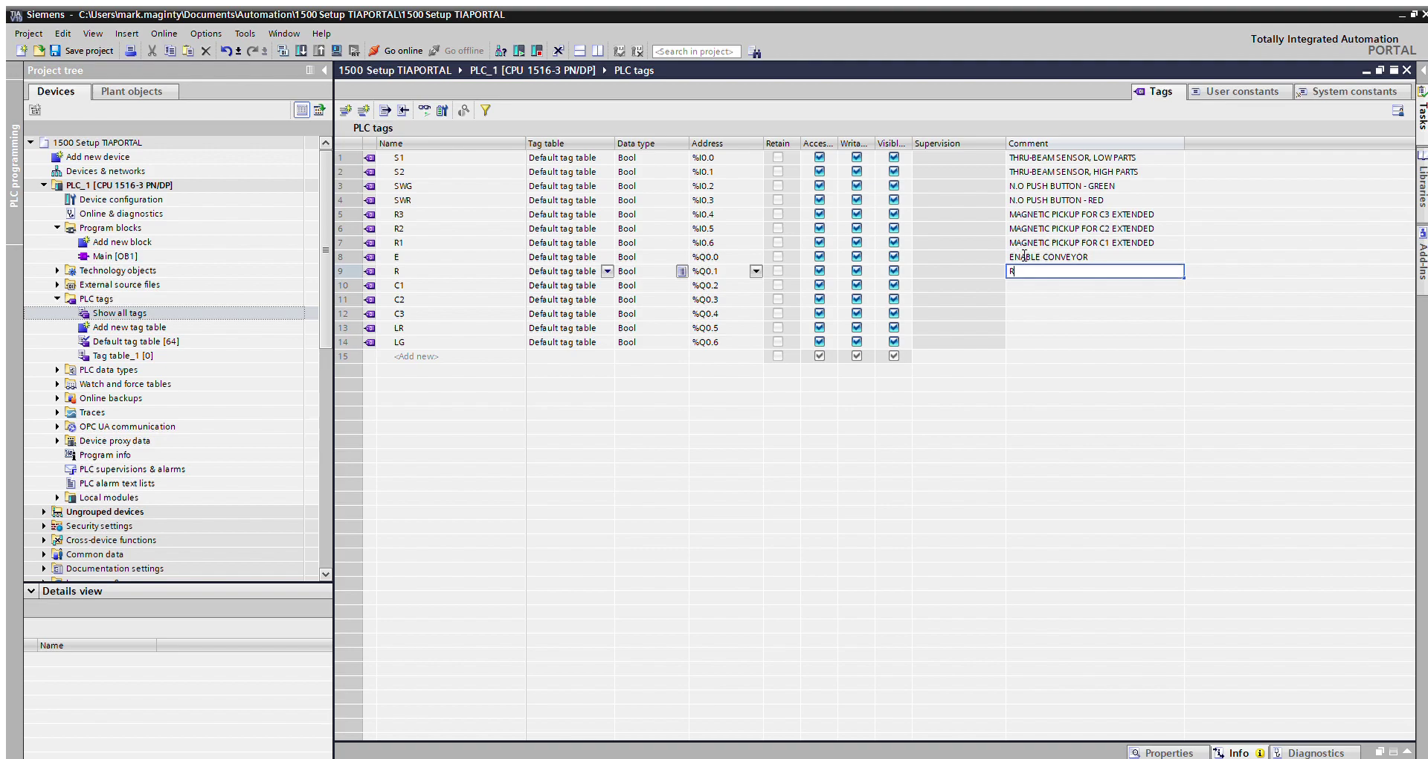
pyautogui.write('EVERSE CONTACT')
pyautogui.press('Return')
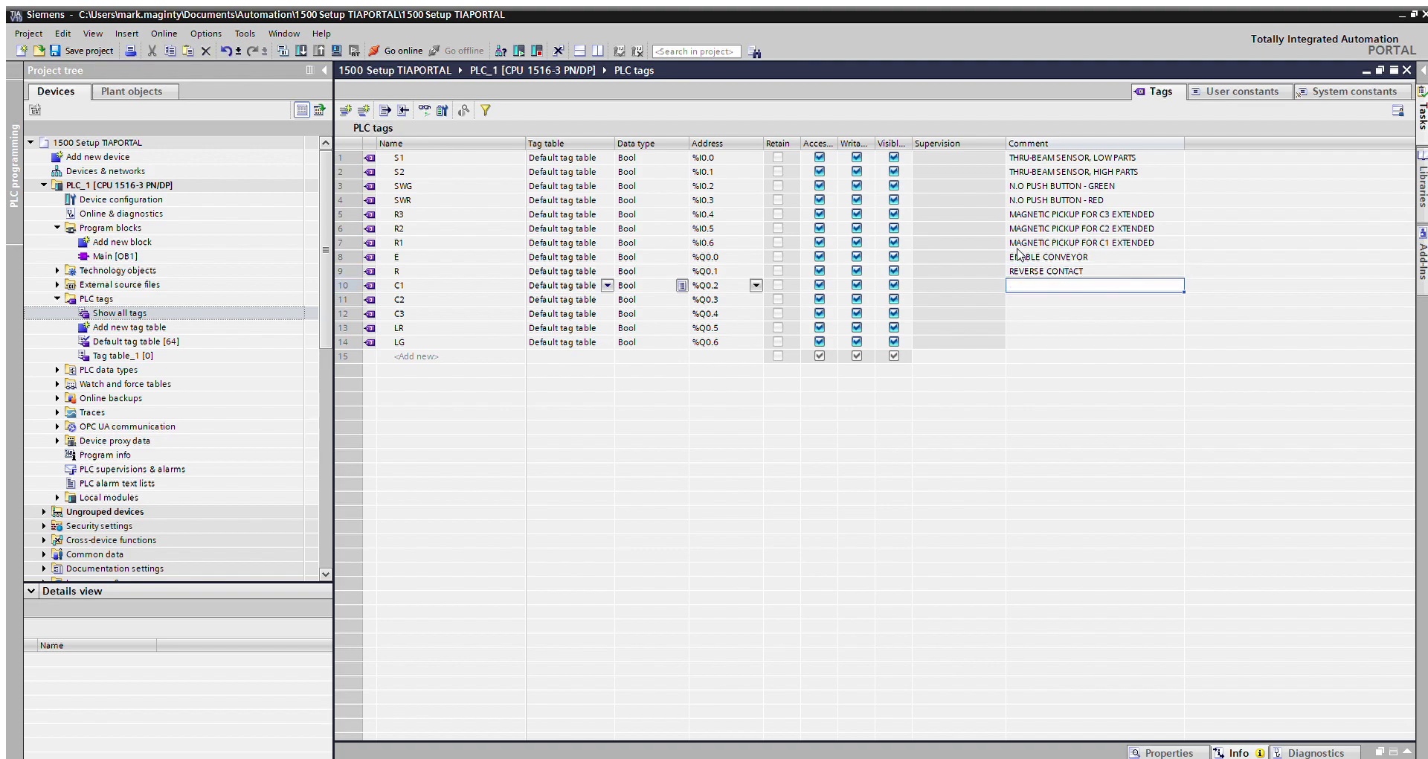
# Enter the comment "EXTEND CY1" for tag C1 and copy it to tags C2 and C3.
pyautogui.write('EXTEND C')
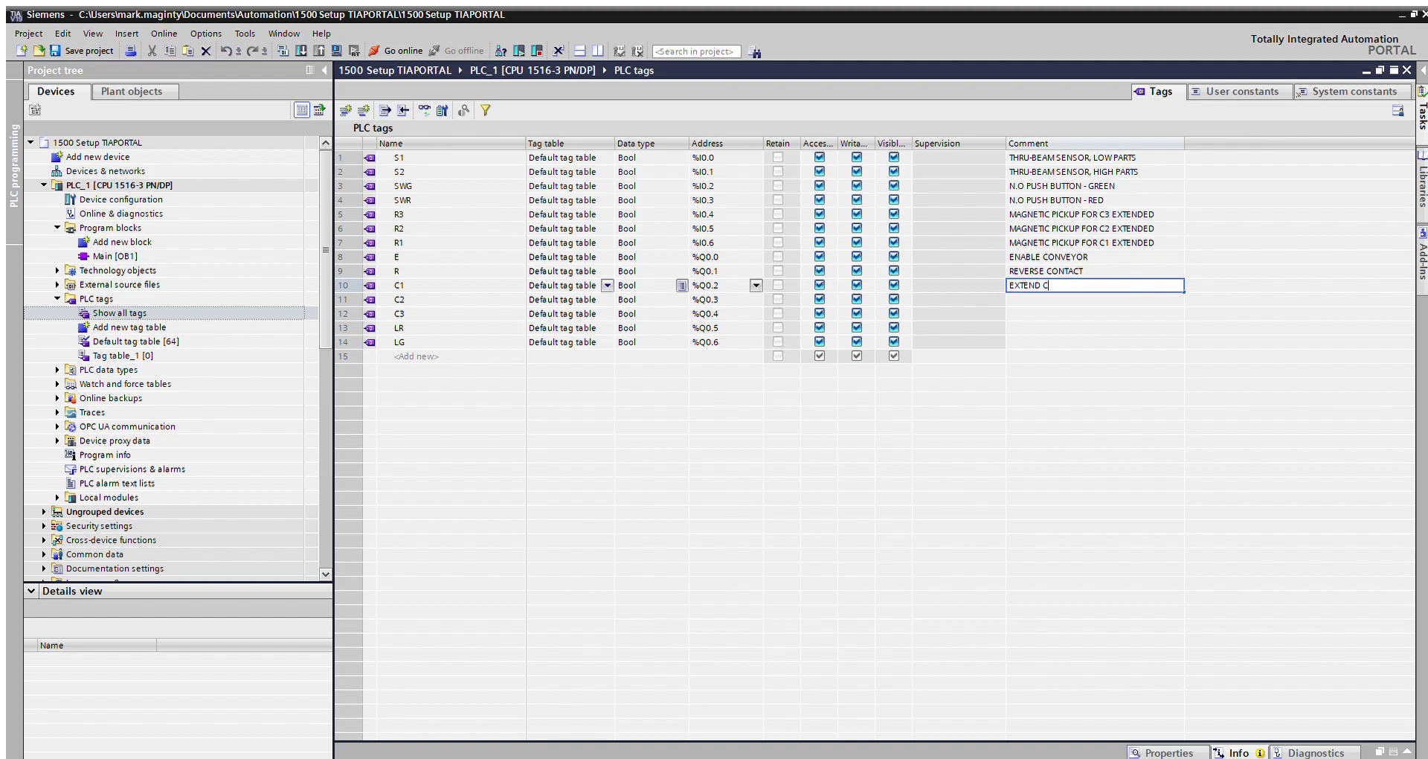
pyautogui.press('Return')
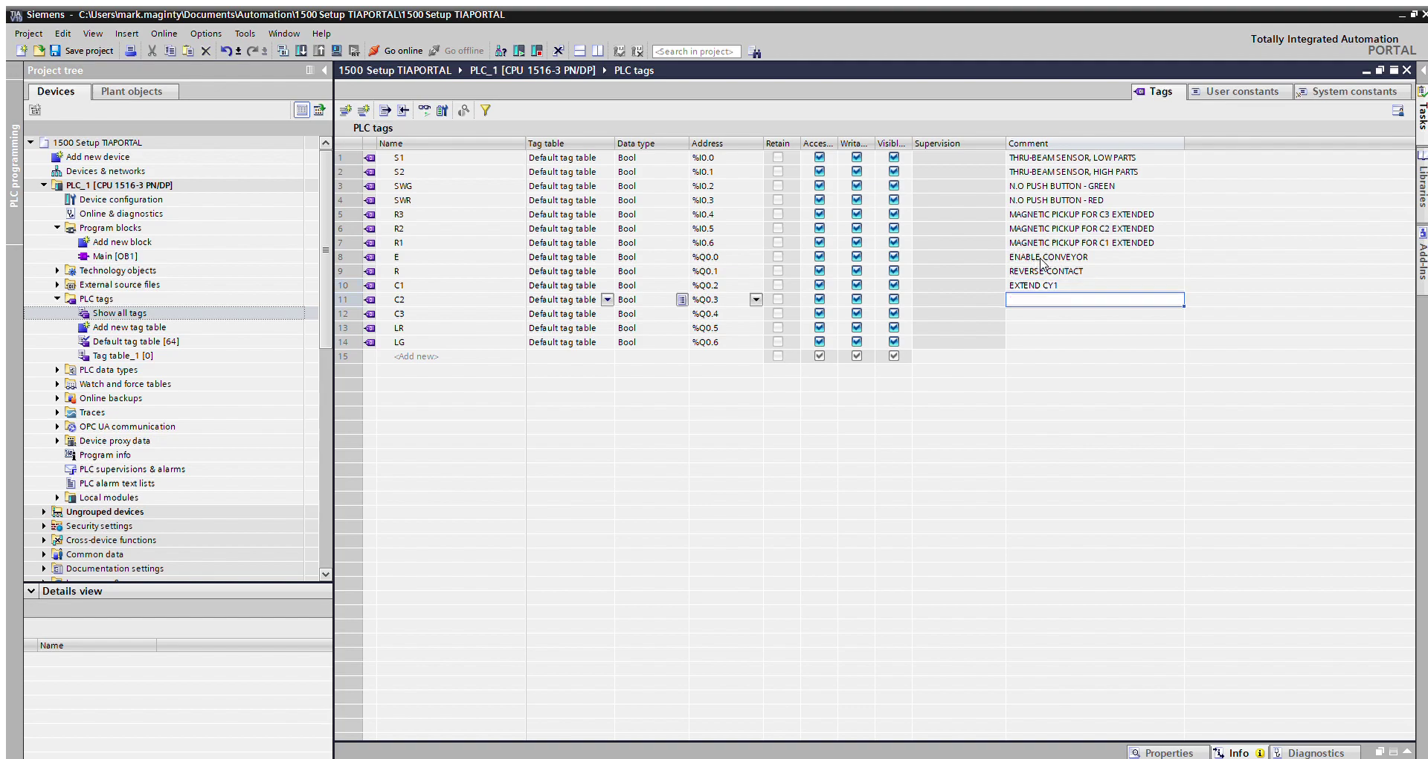
pyautogui.press('Up')
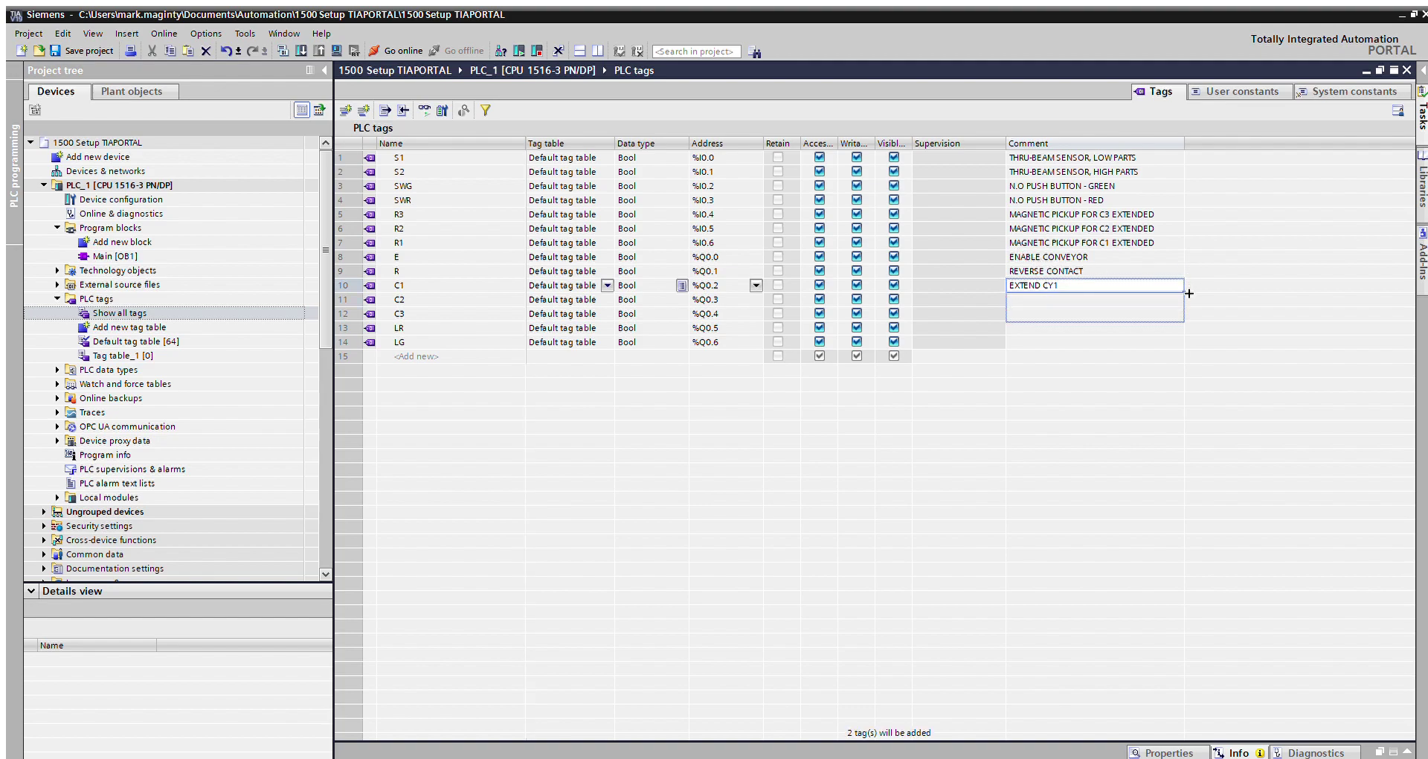
pyautogui.moveTo(1184, 292); pyautogui.dragTo(1184, 320)
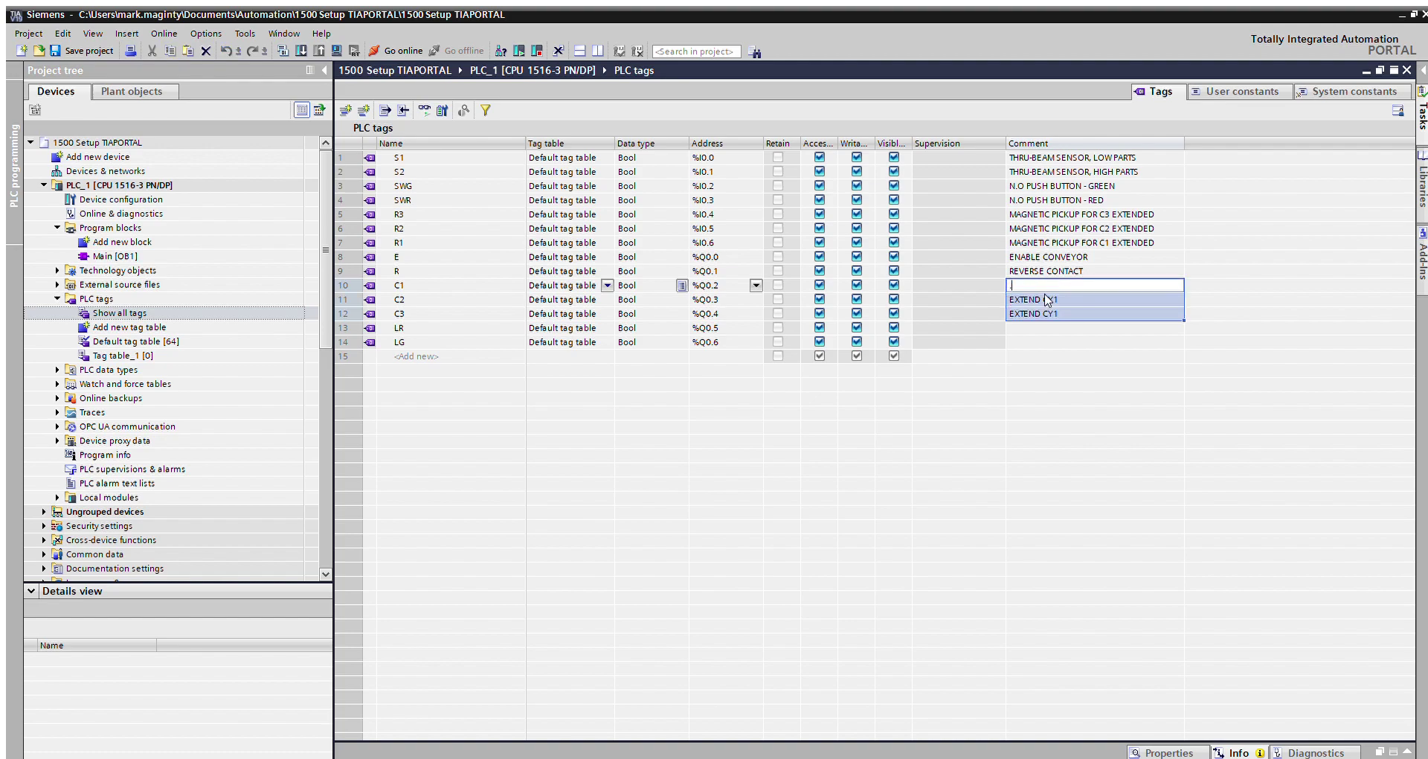
# Change the comment of tag C2 to "EXTEND CY2" and that of tag C3 to "EXTEND CY3".
pyautogui.click(1080, 285)
pyautogui.press('Down')
pyautogui.press('BackSpace')
pyautogui.write('2')
pyautogui.press('Return')
pyautogui.press('F2')
pyautogui.press('End')
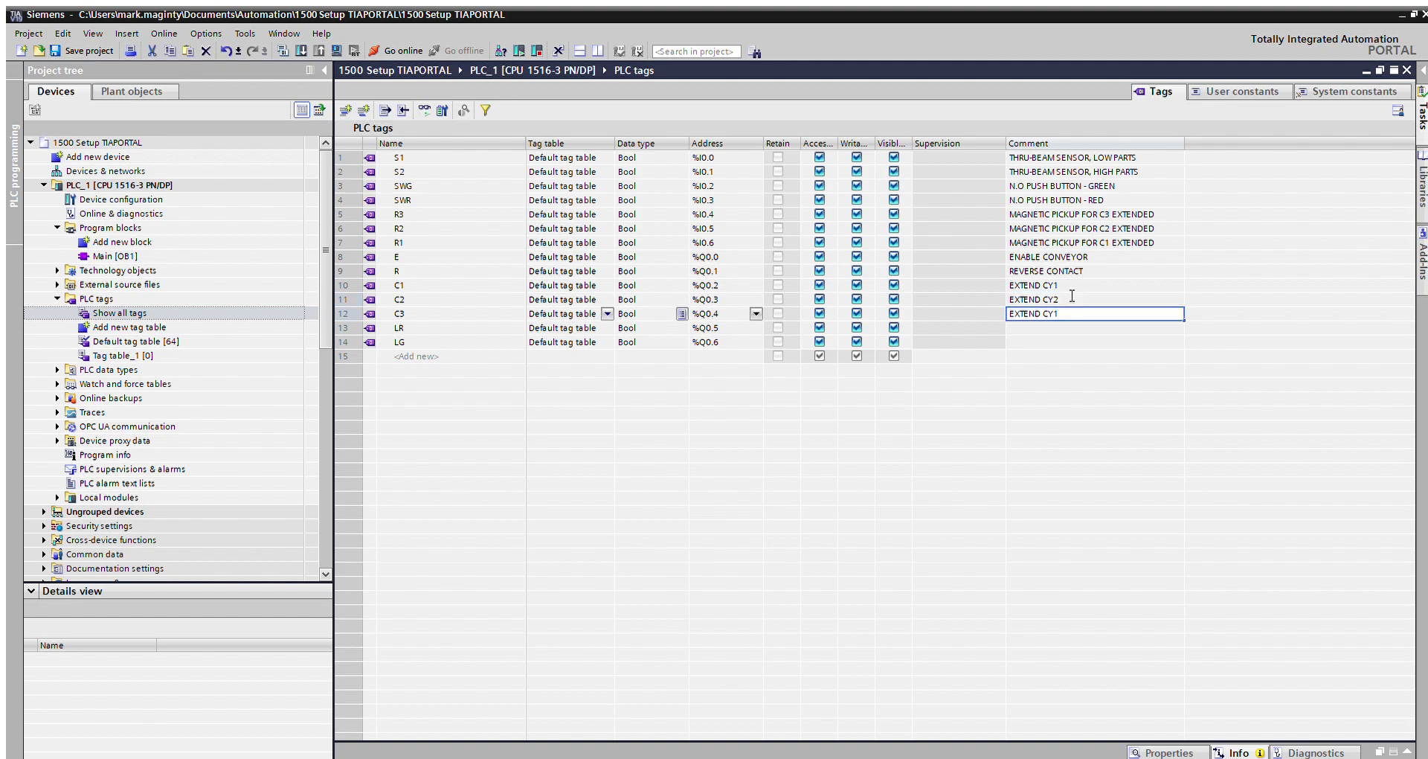
pyautogui.press('BackSpace')
pyautogui.write('3')
pyautogui.press('Return')
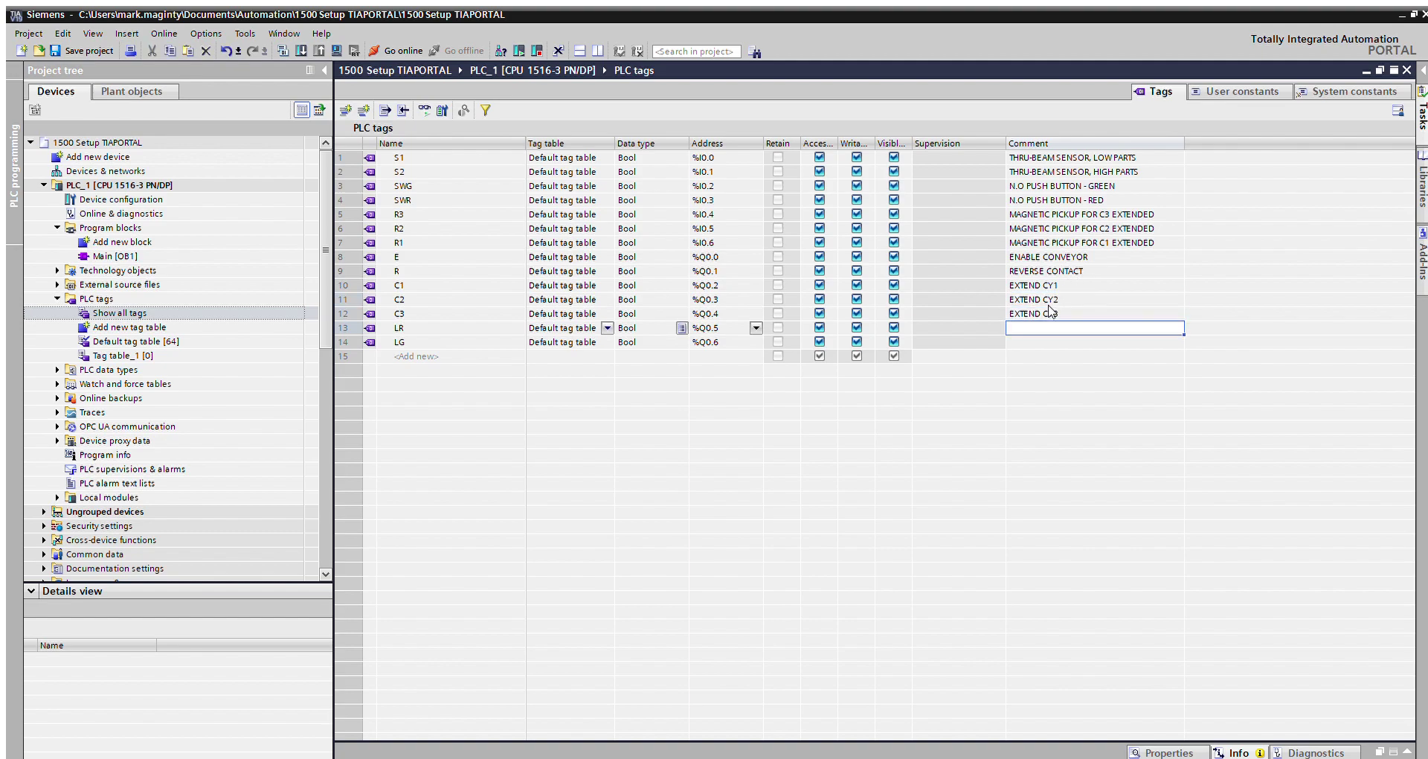
# Enter the comment "RED LAMP" for tag LR and "GREEN LAMP" for tag LG.
pyautogui.write('LAMP RED')
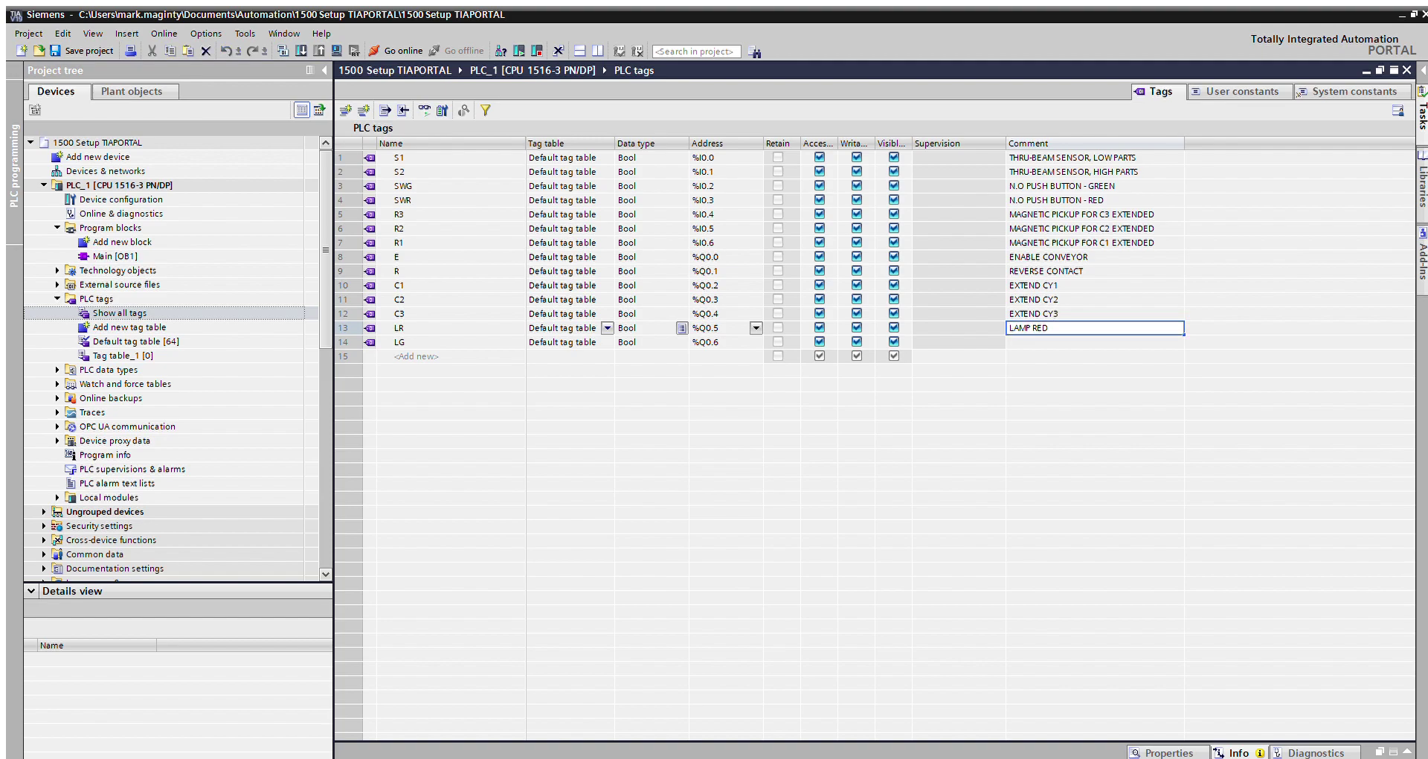
pyautogui.press('BackSpace')
pyautogui.press('BackSpace')
pyautogui.press('BackSpace')
pyautogui.press('BackSpace')
pyautogui.press('BackSpace')
pyautogui.press('BackSpace')
pyautogui.press('BackSpace')
pyautogui.write('RED LAMP')
pyautogui.press('Return')
pyautogui.write('GRE')
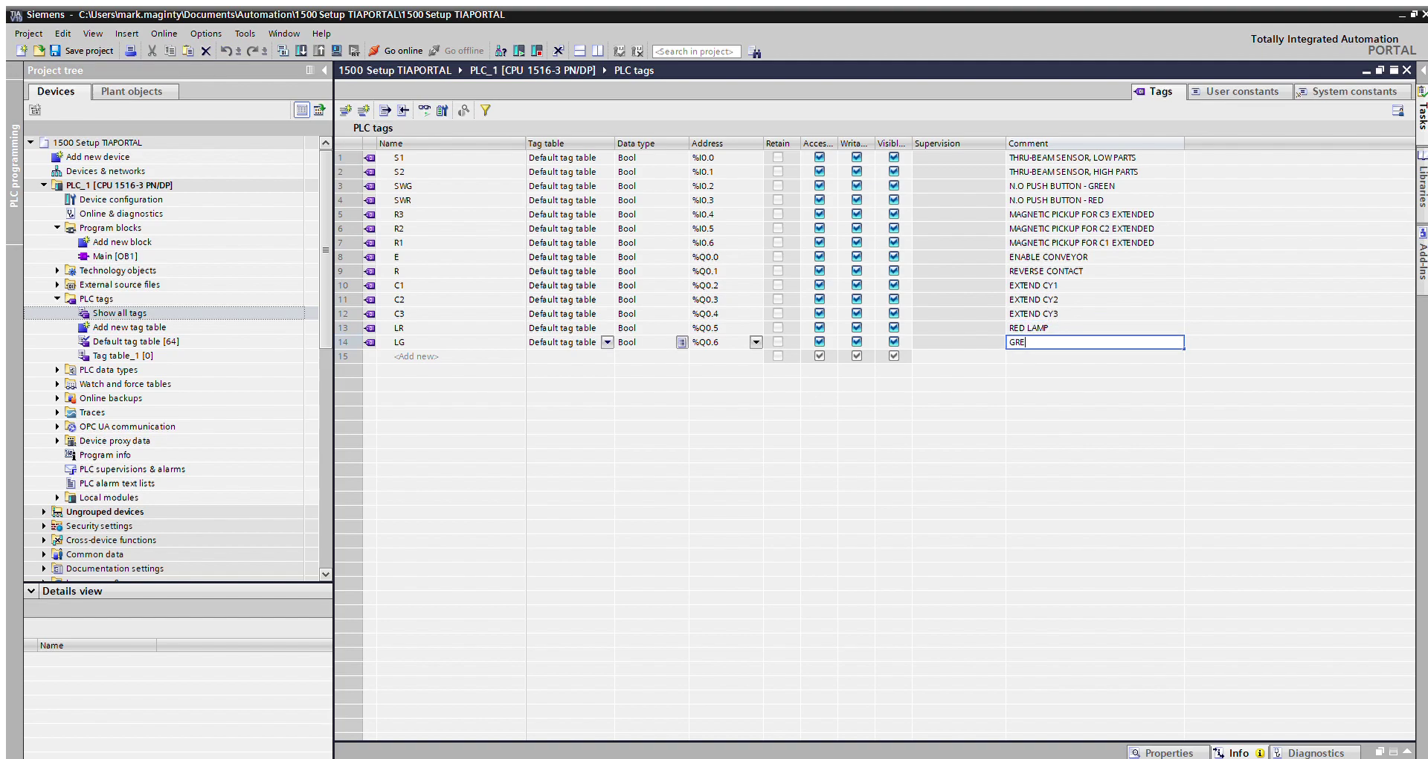
pyautogui.write('EN LAMP')
pyautogui.press('Return')
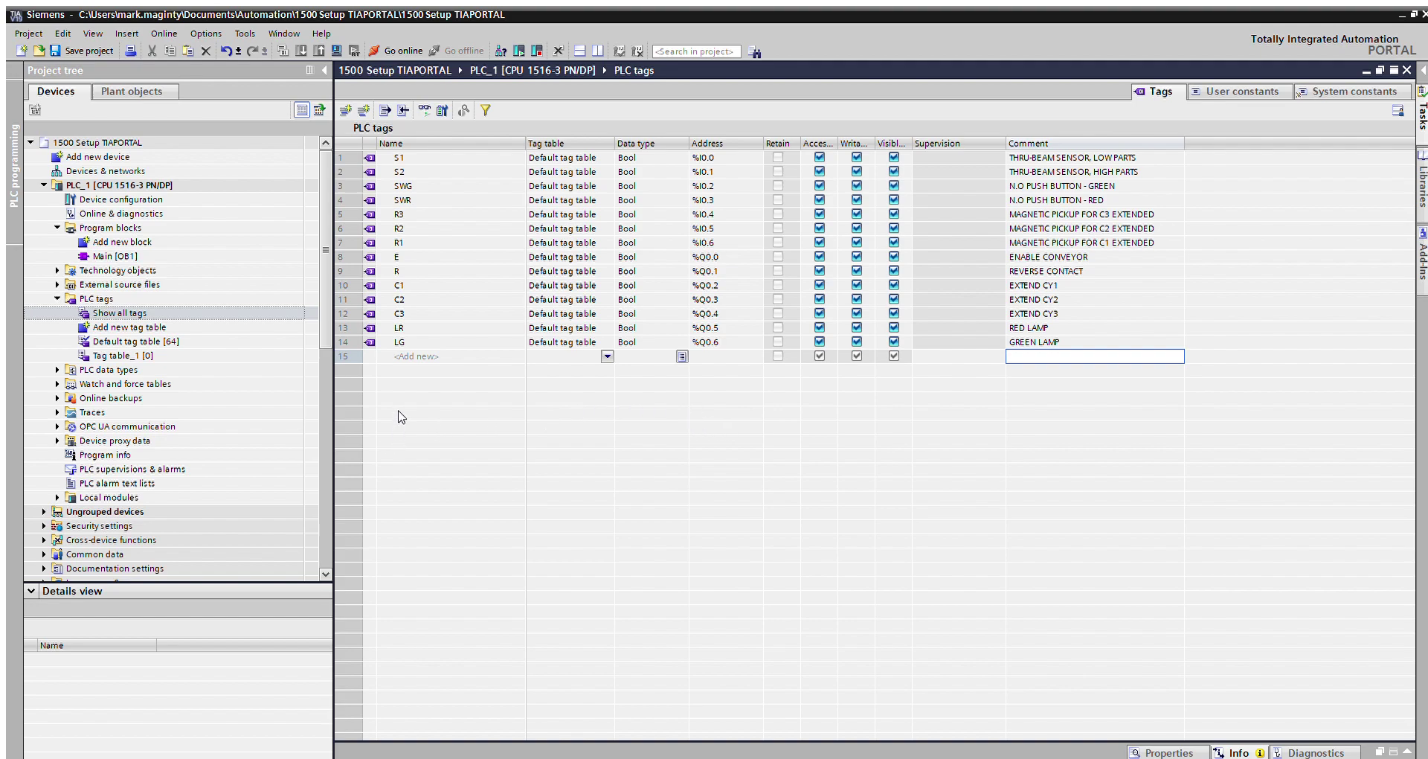
# Open the Main [OB1] block and place a normally open contact and an output coil in Network 1.
pyautogui.doubleClick(102, 255)
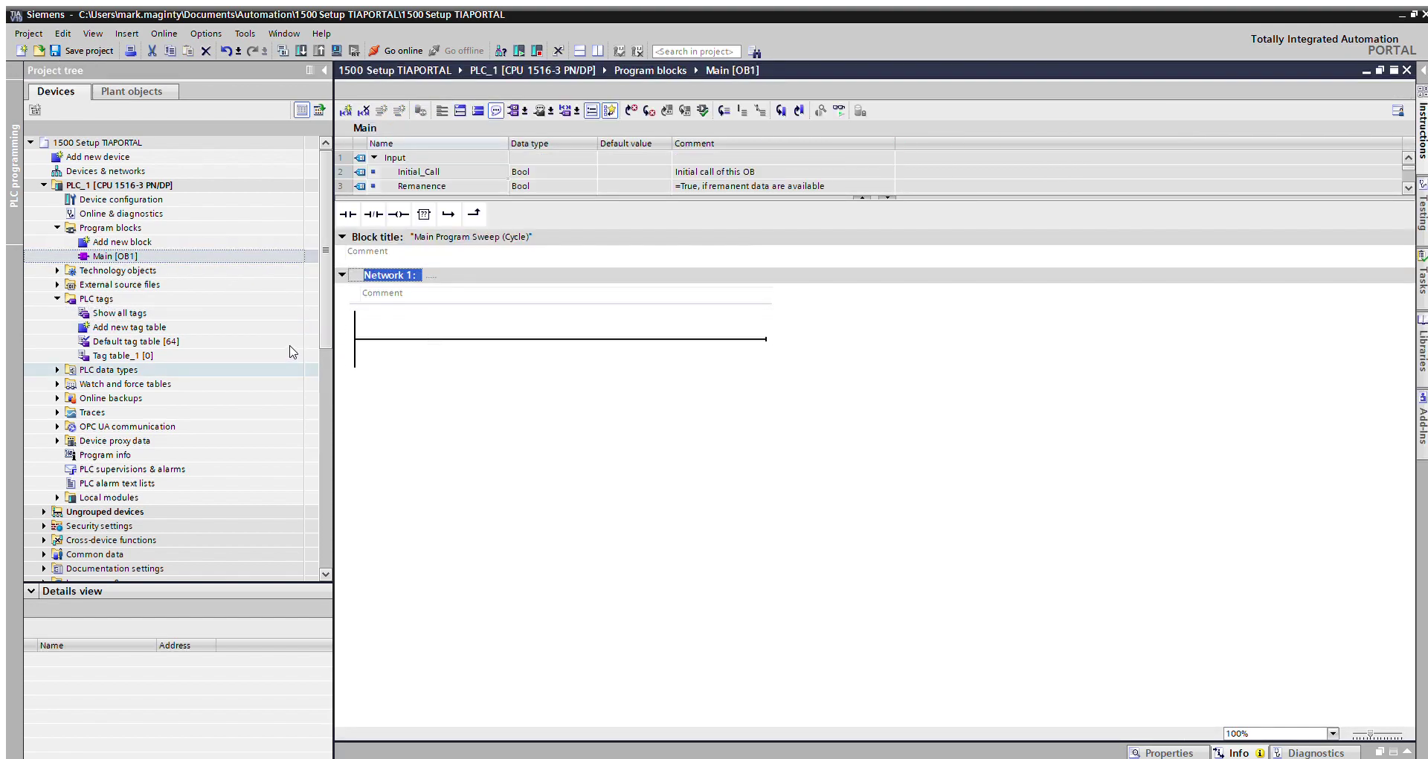
pyautogui.click(391, 326)
pyautogui.moveTo(347, 214); pyautogui.dragTo(389, 320)
pyautogui.moveTo(398, 214); pyautogui.dragTo(492, 324)
# Assign tag R2 to the contact and tag R to the coil in Network 1.
pyautogui.click(404, 311)
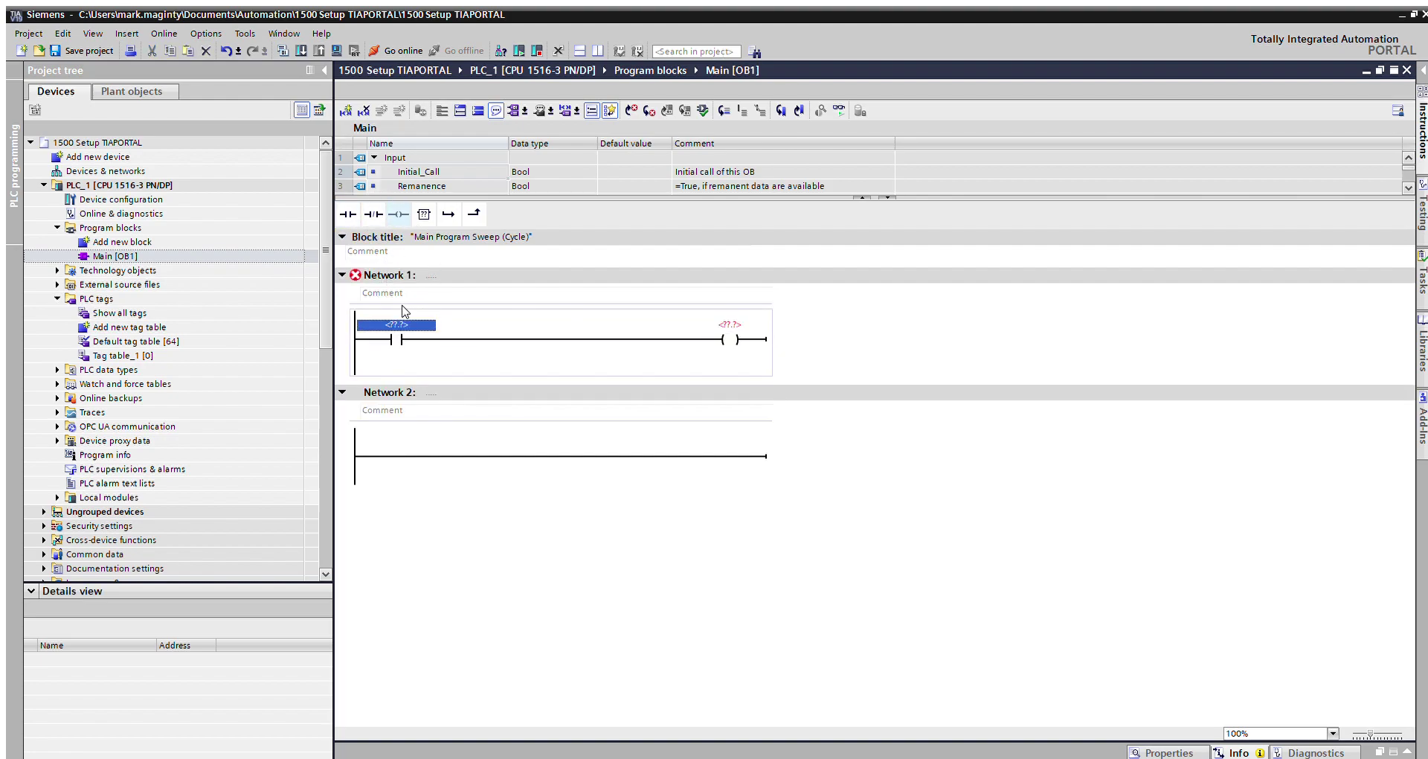
pyautogui.write('E')
pyautogui.press('Return')
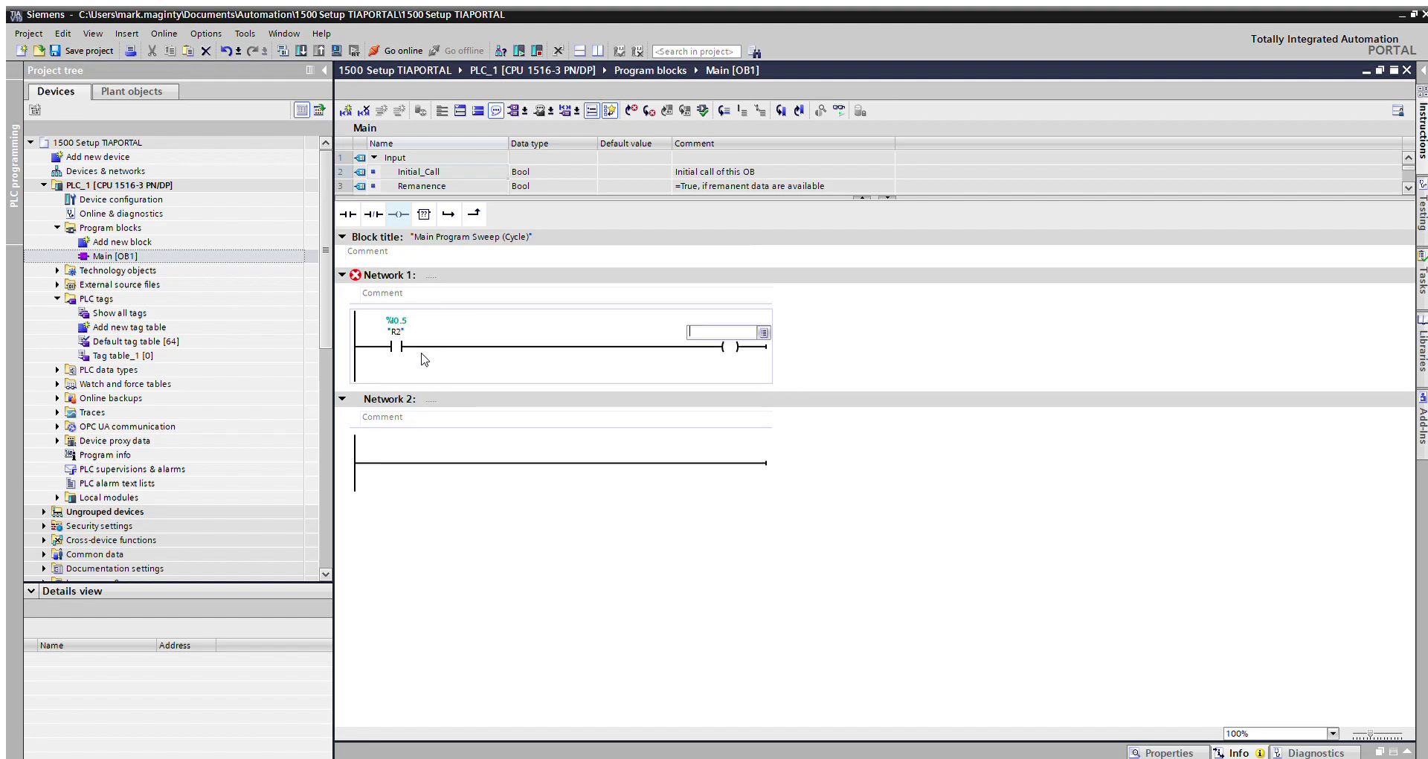
pyautogui.click(744, 329)
pyautogui.write('"R')
pyautogui.click(856, 357)
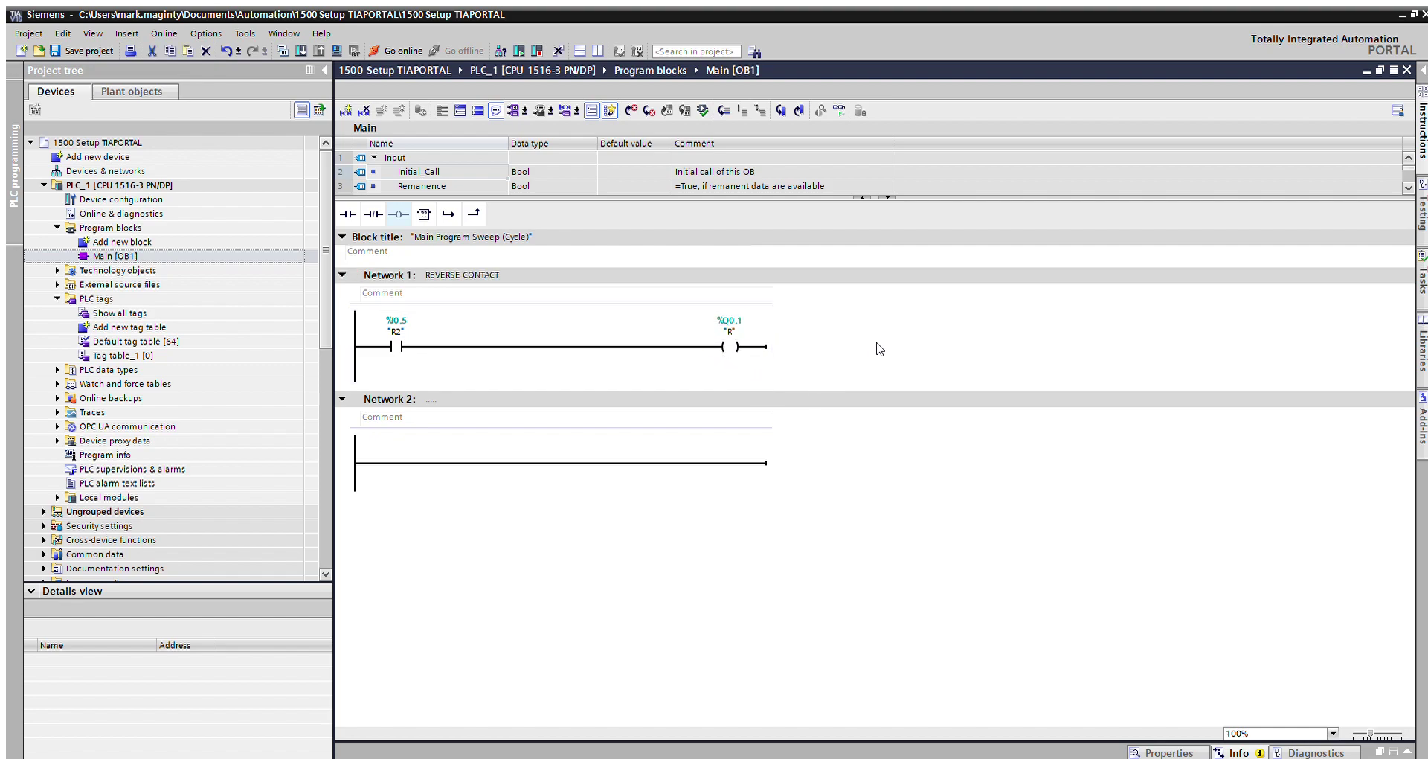